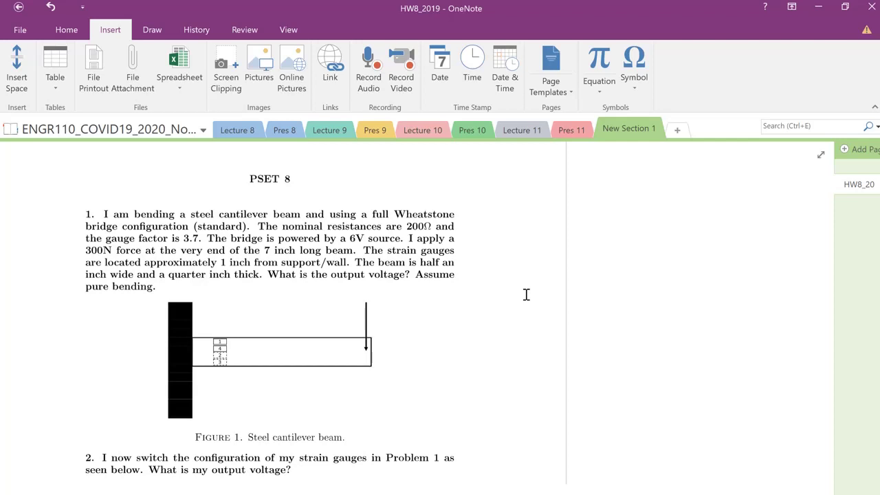
Select the red pen and erase a stray red stroke inside the beam figure
{"action": "left_click", "coordinate": [151, 30]}
{"action": "left_click", "coordinate": [153, 78]}
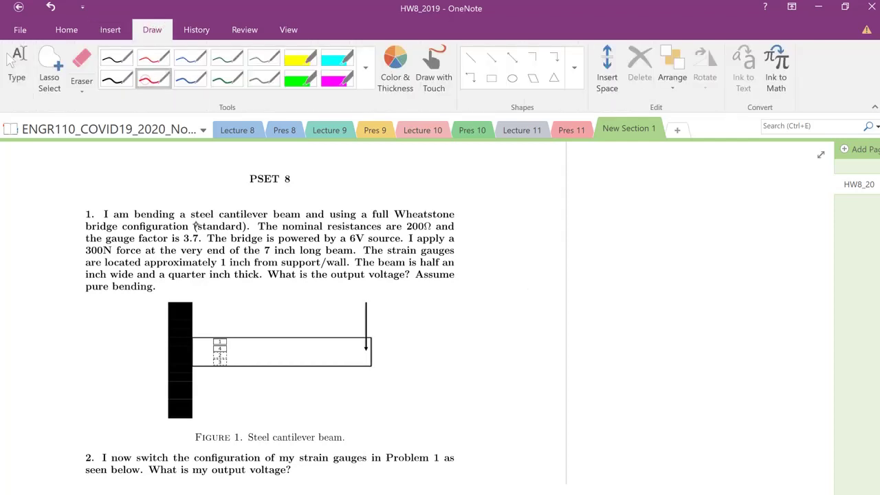
{"action": "left_click_drag", "start_coordinate": [195, 225], "coordinate": [288, 219]}
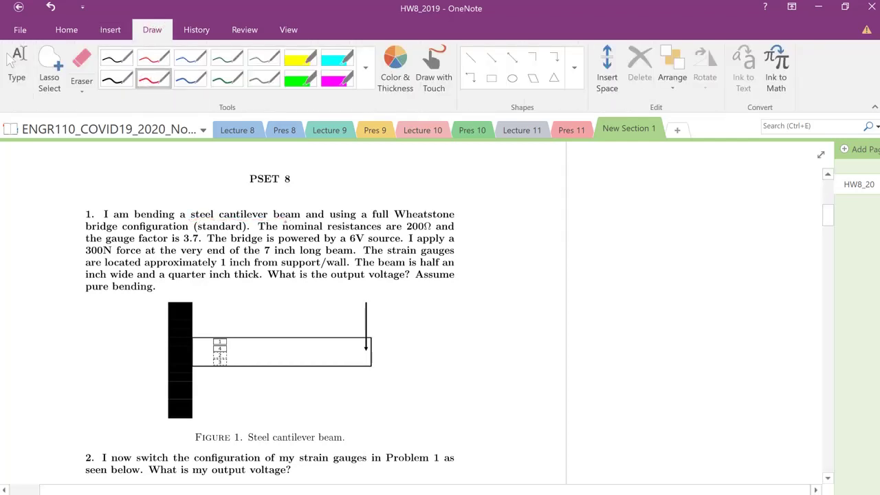
{"action": "left_click", "coordinate": [16, 69]}
{"action": "scroll", "coordinate": [241, 261], "scroll_direction": "up", "scroll_amount": 3}
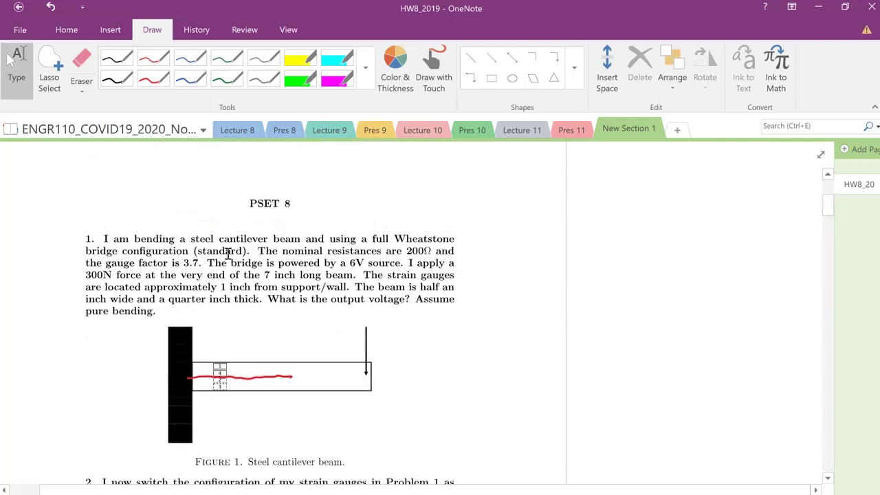
{"action": "left_click", "coordinate": [82, 68]}
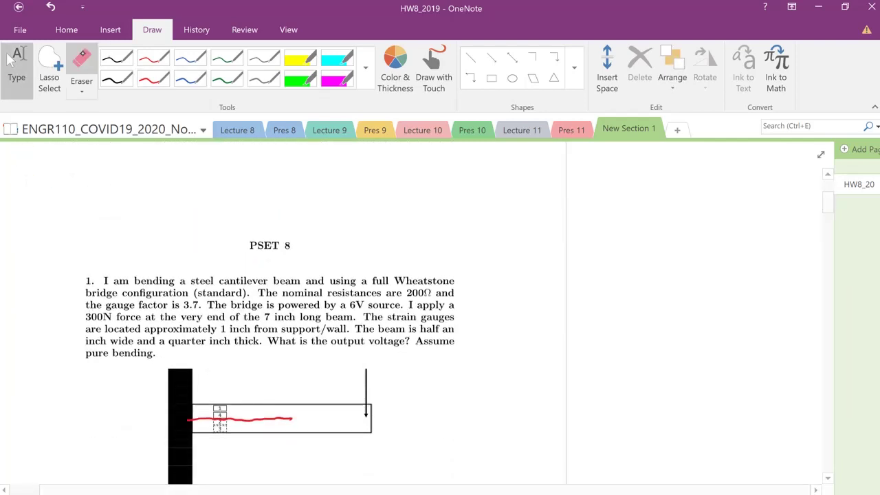
{"action": "left_click", "coordinate": [286, 418]}
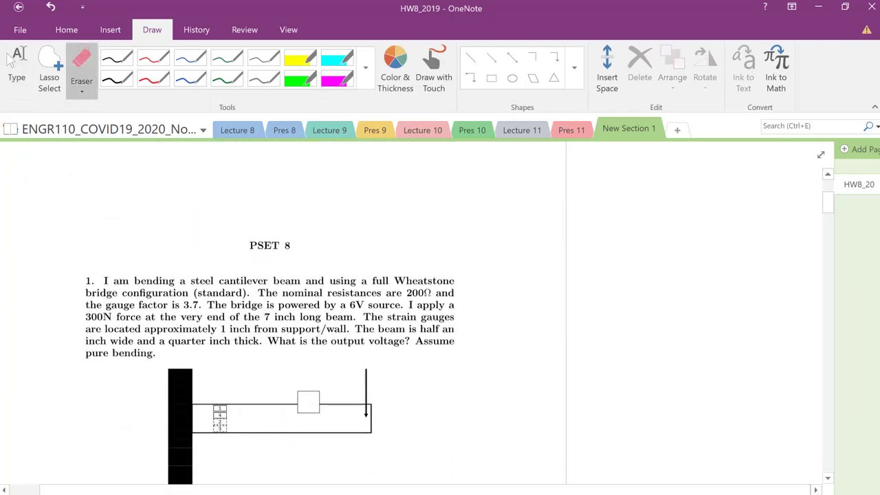
{"action": "left_click", "coordinate": [153, 79]}
Underline 'bending a steel cantilever beam' and 'full Wheatstone bridge configuration' in red
{"action": "left_click_drag", "start_coordinate": [131, 290], "coordinate": [298, 283]}
{"action": "left_click_drag", "start_coordinate": [372, 288], "coordinate": [435, 287]}
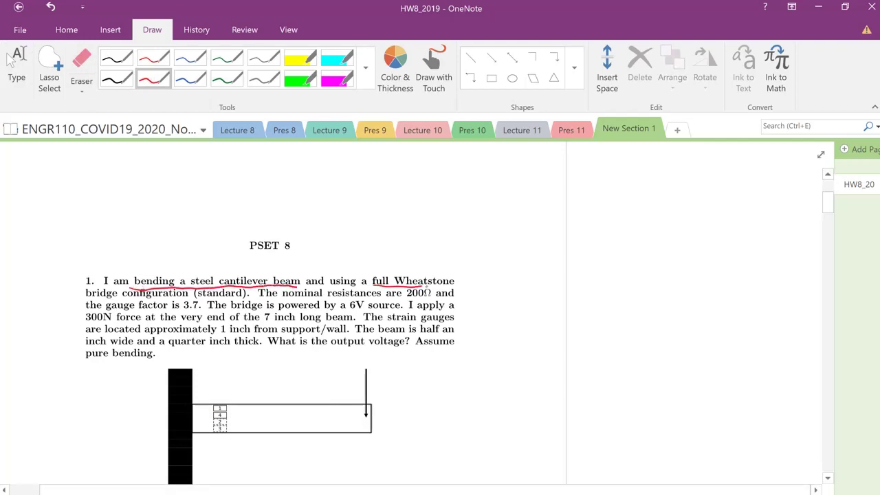
{"action": "left_click_drag", "start_coordinate": [86, 301], "coordinate": [193, 303]}
Sketch a numbered Wheatstone bridge diamond with resistor boxes, and underline the 200Ω resistance
{"action": "mouse_move", "coordinate": [573, 155]}
{"action": "left_mouse_down"}
{"action": "mouse_move", "coordinate": [532, 199]}
{"action": "mouse_move", "coordinate": [598, 259]}
{"action": "mouse_move", "coordinate": [609, 186]}
{"action": "mouse_move", "coordinate": [576, 165]}
{"action": "left_mouse_up"}
{"action": "left_click_drag", "start_coordinate": [525, 156], "coordinate": [530, 175]}
{"action": "left_click_drag", "start_coordinate": [591, 165], "coordinate": [611, 175]}
{"action": "left_click_drag", "start_coordinate": [533, 229], "coordinate": [532, 257]}
{"action": "left_click_drag", "start_coordinate": [631, 235], "coordinate": [646, 270]}
{"action": "mouse_move", "coordinate": [554, 163]}
{"action": "left_mouse_down"}
{"action": "mouse_move", "coordinate": [539, 181]}
{"action": "mouse_move", "coordinate": [565, 194]}
{"action": "mouse_move", "coordinate": [552, 165]}
{"action": "mouse_move", "coordinate": [553, 224]}
{"action": "mouse_move", "coordinate": [612, 249]}
{"action": "left_mouse_up"}
{"action": "left_click_drag", "start_coordinate": [585, 167], "coordinate": [585, 176]}
{"action": "mouse_move", "coordinate": [581, 177]}
{"action": "left_mouse_down"}
{"action": "mouse_move", "coordinate": [611, 174]}
{"action": "mouse_move", "coordinate": [622, 195]}
{"action": "left_mouse_up"}
{"action": "left_click_drag", "start_coordinate": [580, 176], "coordinate": [623, 182]}
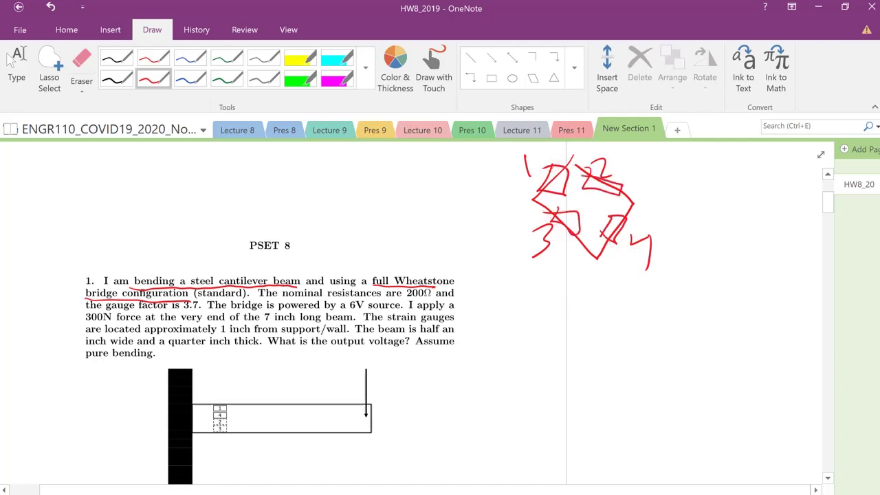
{"action": "left_click_drag", "start_coordinate": [401, 302], "coordinate": [435, 300]}
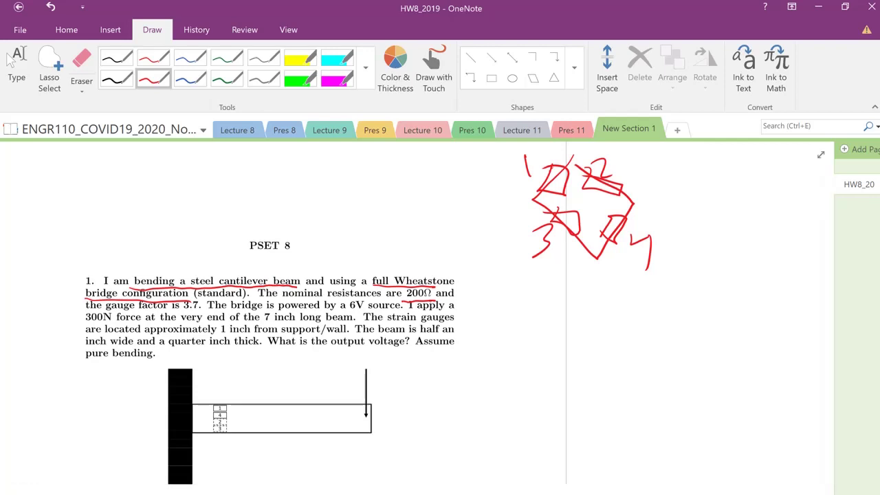
Draw an arrow from the bridge sketch and write ΔV0/Vi = F above PSET 8
{"action": "mouse_move", "coordinate": [516, 199]}
{"action": "left_mouse_down"}
{"action": "mouse_move", "coordinate": [464, 208]}
{"action": "mouse_move", "coordinate": [480, 211]}
{"action": "left_mouse_up"}
{"action": "mouse_move", "coordinate": [86, 195]}
{"action": "left_mouse_down"}
{"action": "mouse_move", "coordinate": [105, 172]}
{"action": "mouse_move", "coordinate": [85, 196]}
{"action": "left_mouse_up"}
{"action": "mouse_move", "coordinate": [126, 169]}
{"action": "left_mouse_down"}
{"action": "mouse_move", "coordinate": [146, 164]}
{"action": "mouse_move", "coordinate": [154, 181]}
{"action": "left_mouse_up"}
{"action": "left_click_drag", "start_coordinate": [83, 217], "coordinate": [176, 204]}
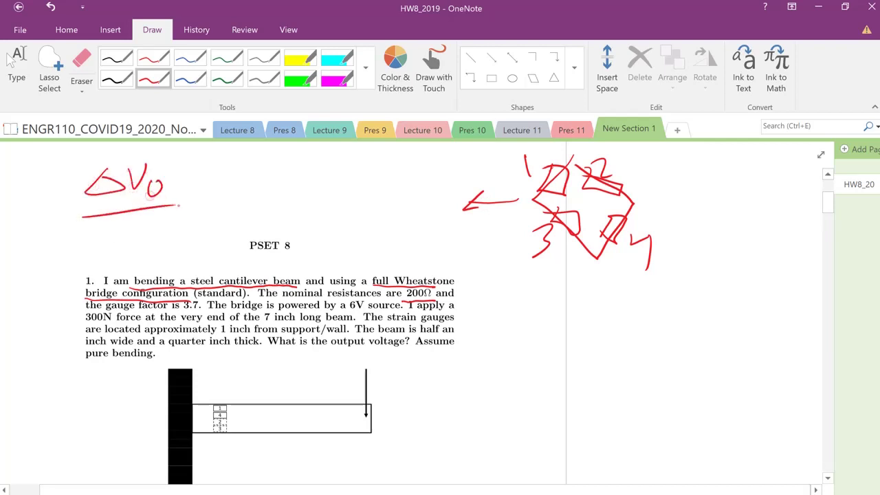
{"action": "mouse_move", "coordinate": [114, 220]}
{"action": "left_mouse_down"}
{"action": "mouse_move", "coordinate": [137, 219]}
{"action": "mouse_move", "coordinate": [146, 253]}
{"action": "left_mouse_up"}
{"action": "left_click_drag", "start_coordinate": [181, 199], "coordinate": [193, 196]}
{"action": "left_click_drag", "start_coordinate": [179, 207], "coordinate": [221, 203]}
{"action": "mouse_move", "coordinate": [222, 180]}
{"action": "left_mouse_down"}
{"action": "mouse_move", "coordinate": [232, 176]}
{"action": "mouse_move", "coordinate": [237, 186]}
{"action": "left_mouse_up"}
{"action": "mouse_move", "coordinate": [203, 215]}
{"action": "left_mouse_down"}
{"action": "mouse_move", "coordinate": [255, 208]}
{"action": "mouse_move", "coordinate": [235, 235]}
{"action": "mouse_move", "coordinate": [239, 261]}
{"action": "left_mouse_up"}
Finish the equation as F/4[ε1 − ε2 − ε3 + ε4] and begin the strain formula ε =
{"action": "mouse_move", "coordinate": [279, 177]}
{"action": "left_mouse_down"}
{"action": "mouse_move", "coordinate": [270, 238]}
{"action": "mouse_move", "coordinate": [293, 192]}
{"action": "mouse_move", "coordinate": [289, 221]}
{"action": "left_mouse_up"}
{"action": "mouse_move", "coordinate": [299, 212]}
{"action": "left_mouse_down"}
{"action": "mouse_move", "coordinate": [300, 233]}
{"action": "mouse_move", "coordinate": [323, 211]}
{"action": "mouse_move", "coordinate": [341, 226]}
{"action": "left_mouse_up"}
{"action": "mouse_move", "coordinate": [341, 214]}
{"action": "left_mouse_down"}
{"action": "mouse_move", "coordinate": [353, 227]}
{"action": "mouse_move", "coordinate": [368, 206]}
{"action": "mouse_move", "coordinate": [375, 224]}
{"action": "mouse_move", "coordinate": [389, 227]}
{"action": "left_mouse_up"}
{"action": "mouse_move", "coordinate": [403, 198]}
{"action": "left_mouse_down"}
{"action": "mouse_move", "coordinate": [403, 215]}
{"action": "mouse_move", "coordinate": [405, 205]}
{"action": "left_mouse_up"}
{"action": "mouse_move", "coordinate": [421, 187]}
{"action": "left_mouse_down"}
{"action": "mouse_move", "coordinate": [416, 206]}
{"action": "mouse_move", "coordinate": [440, 219]}
{"action": "left_mouse_up"}
{"action": "left_click_drag", "start_coordinate": [438, 201], "coordinate": [440, 230]}
{"action": "mouse_move", "coordinate": [448, 177]}
{"action": "left_mouse_down"}
{"action": "mouse_move", "coordinate": [455, 227]}
{"action": "mouse_move", "coordinate": [447, 238]}
{"action": "left_mouse_up"}
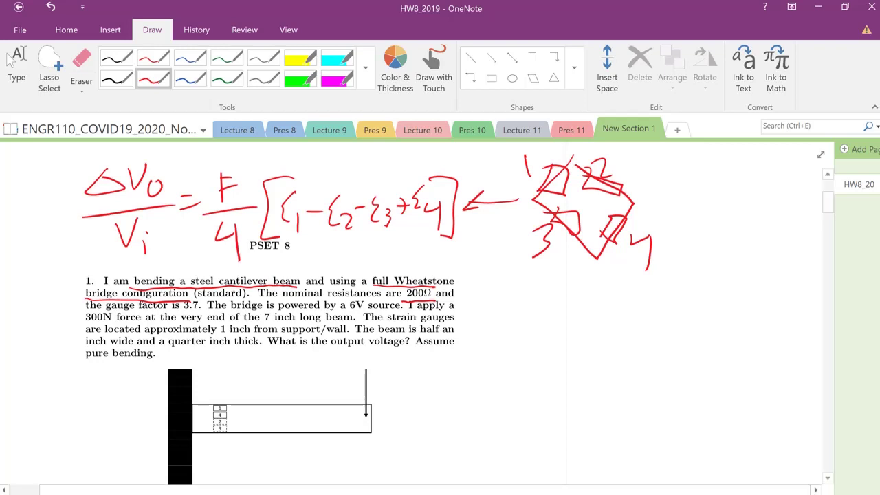
{"action": "mouse_move", "coordinate": [624, 310]}
{"action": "left_mouse_down"}
{"action": "mouse_move", "coordinate": [616, 309]}
{"action": "mouse_move", "coordinate": [624, 334]}
{"action": "mouse_move", "coordinate": [642, 318]}
{"action": "left_mouse_up"}
{"action": "left_click_drag", "start_coordinate": [634, 325], "coordinate": [643, 325]}
Write the strain formula as 6·P·d over E·b·h
{"action": "mouse_move", "coordinate": [677, 290]}
{"action": "left_mouse_down"}
{"action": "mouse_move", "coordinate": [674, 315]}
{"action": "mouse_move", "coordinate": [704, 317]}
{"action": "left_mouse_up"}
{"action": "left_click", "coordinate": [691, 308]}
{"action": "left_click_drag", "start_coordinate": [703, 294], "coordinate": [707, 308]}
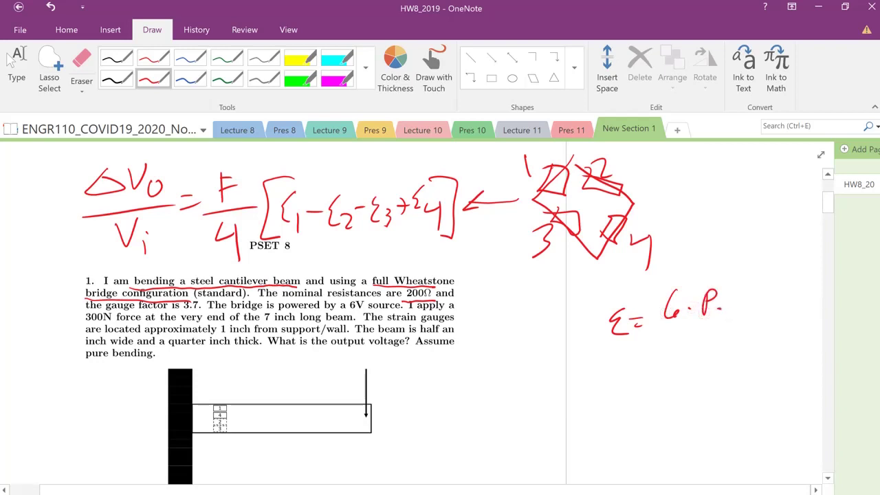
{"action": "left_click", "coordinate": [720, 308]}
{"action": "left_click_drag", "start_coordinate": [747, 288], "coordinate": [749, 311]}
{"action": "left_click_drag", "start_coordinate": [660, 327], "coordinate": [771, 326]}
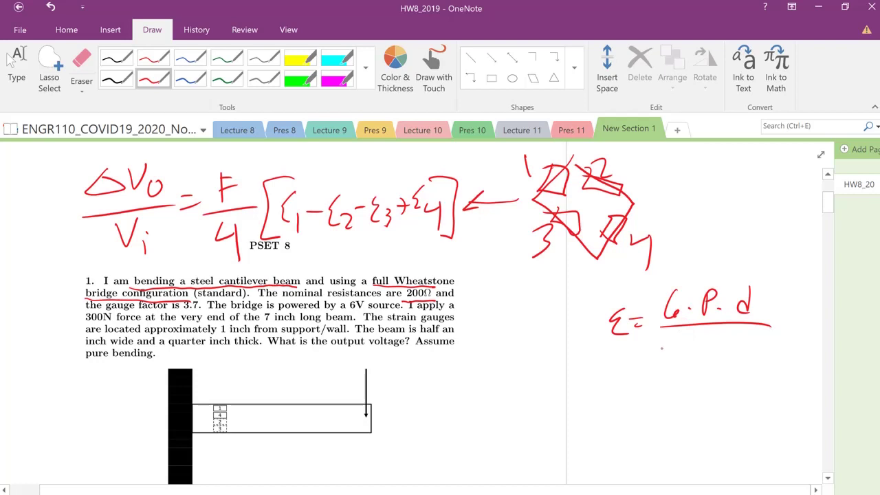
{"action": "left_click_drag", "start_coordinate": [661, 337], "coordinate": [660, 361]}
{"action": "left_click_drag", "start_coordinate": [661, 339], "coordinate": [679, 338]}
{"action": "left_click_drag", "start_coordinate": [661, 349], "coordinate": [754, 368]}
{"action": "left_click", "coordinate": [733, 352]}
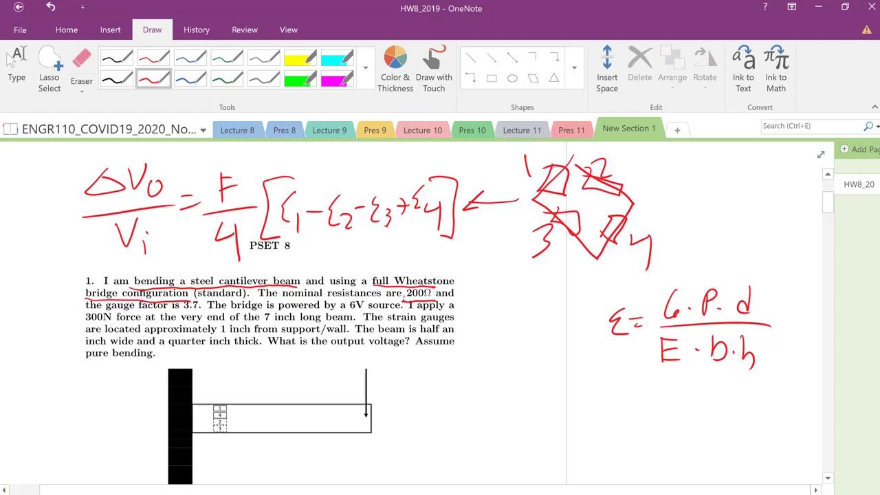
Circle the 200Ω value, underline the gauge factor, and note F = 3.7
{"action": "mouse_move", "coordinate": [403, 290]}
{"action": "left_mouse_down"}
{"action": "mouse_move", "coordinate": [435, 297]}
{"action": "mouse_move", "coordinate": [400, 294]}
{"action": "left_mouse_up"}
{"action": "left_click_drag", "start_coordinate": [141, 311], "coordinate": [201, 310]}
{"action": "left_click_drag", "start_coordinate": [589, 392], "coordinate": [590, 416]}
{"action": "left_click_drag", "start_coordinate": [590, 393], "coordinate": [606, 391]}
{"action": "left_click_drag", "start_coordinate": [591, 404], "coordinate": [619, 402]}
{"action": "mouse_move", "coordinate": [610, 407]}
{"action": "left_mouse_down"}
{"action": "mouse_move", "coordinate": [639, 392]}
{"action": "mouse_move", "coordinate": [659, 400]}
{"action": "mouse_move", "coordinate": [671, 389]}
{"action": "mouse_move", "coordinate": [675, 410]}
{"action": "mouse_move", "coordinate": [702, 398]}
{"action": "left_mouse_up"}
{"action": "left_click", "coordinate": [658, 405]}
Underline the 6V source, note Vi = 6V, and underline the 300N force
{"action": "left_click_drag", "start_coordinate": [342, 313], "coordinate": [400, 311]}
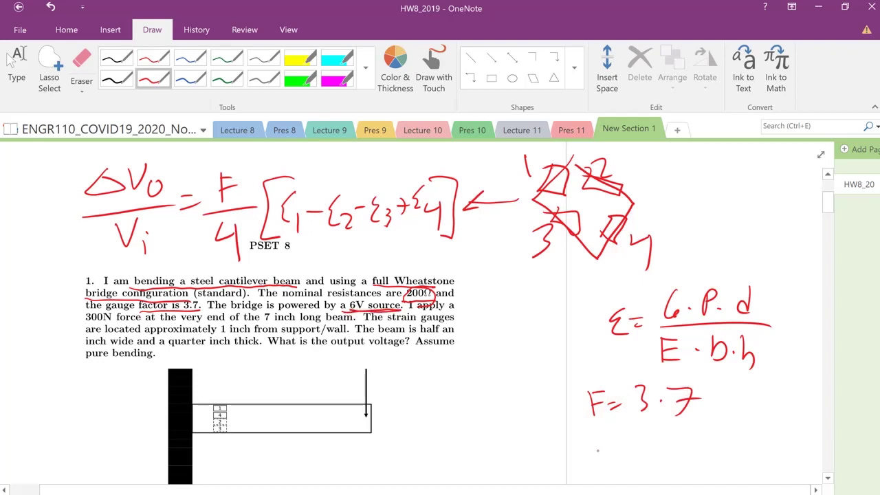
{"action": "mouse_move", "coordinate": [593, 434]}
{"action": "left_mouse_down"}
{"action": "mouse_move", "coordinate": [599, 452]}
{"action": "mouse_move", "coordinate": [607, 436]}
{"action": "left_mouse_up"}
{"action": "mouse_move", "coordinate": [615, 443]}
{"action": "left_mouse_down"}
{"action": "mouse_move", "coordinate": [617, 453]}
{"action": "mouse_move", "coordinate": [638, 441]}
{"action": "left_mouse_up"}
{"action": "left_click_drag", "start_coordinate": [628, 450], "coordinate": [684, 431]}
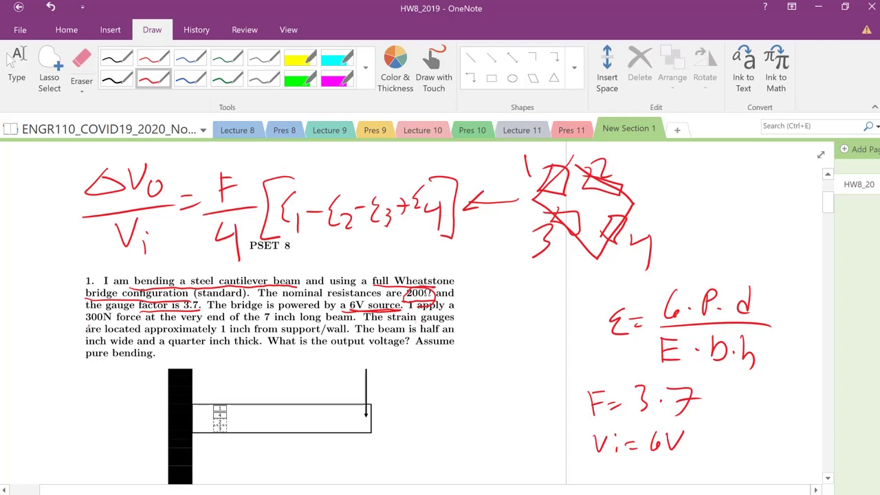
{"action": "left_click_drag", "start_coordinate": [84, 320], "coordinate": [147, 327]}
Label the load P as 300N and draw the gauge-to-load distance d above the beam
{"action": "mouse_move", "coordinate": [711, 279]}
{"action": "left_mouse_down"}
{"action": "mouse_move", "coordinate": [715, 252]}
{"action": "mouse_move", "coordinate": [719, 261]}
{"action": "left_mouse_up"}
{"action": "mouse_move", "coordinate": [716, 210]}
{"action": "left_mouse_down"}
{"action": "mouse_move", "coordinate": [729, 229]}
{"action": "mouse_move", "coordinate": [743, 218]}
{"action": "mouse_move", "coordinate": [758, 231]}
{"action": "left_mouse_up"}
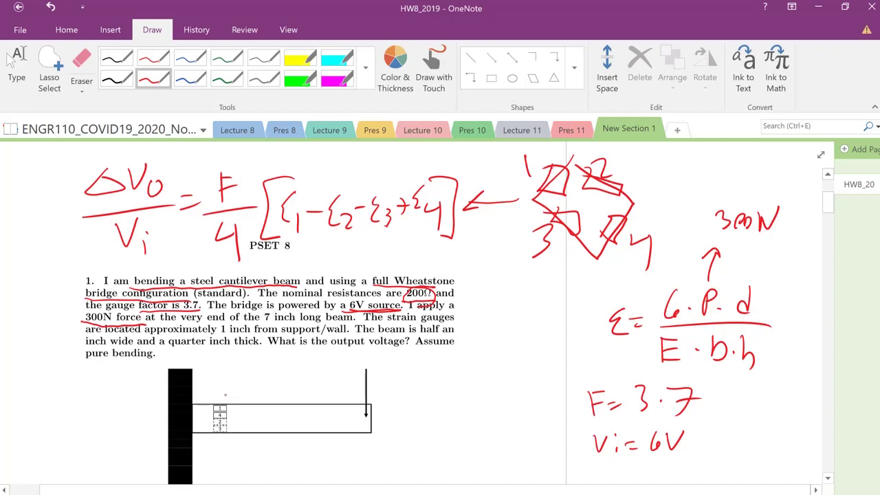
{"action": "mouse_move", "coordinate": [218, 382]}
{"action": "left_mouse_down"}
{"action": "mouse_move", "coordinate": [217, 400]}
{"action": "mouse_move", "coordinate": [225, 389]}
{"action": "left_mouse_up"}
{"action": "mouse_move", "coordinate": [226, 390]}
{"action": "left_mouse_down"}
{"action": "mouse_move", "coordinate": [362, 393]}
{"action": "mouse_move", "coordinate": [364, 404]}
{"action": "left_mouse_up"}
{"action": "left_click_drag", "start_coordinate": [292, 375], "coordinate": [293, 382]}
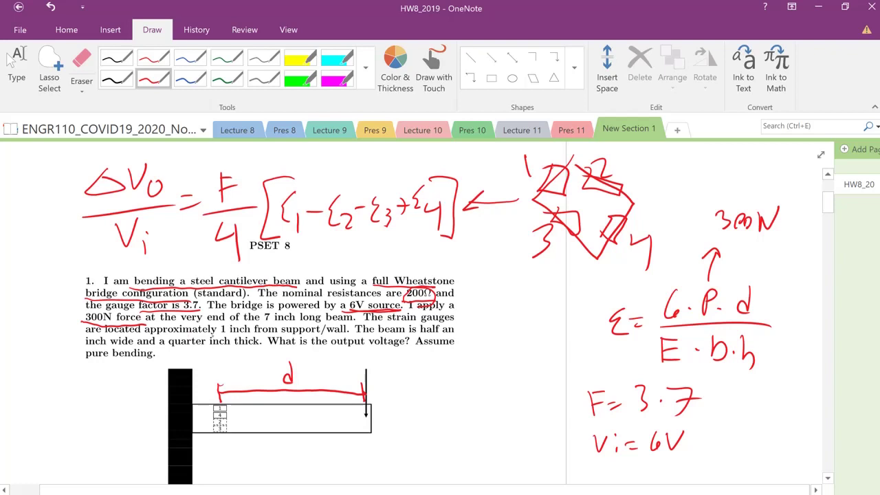
Dimension the beam length below it as L = 7in · 0.0254
{"action": "mouse_move", "coordinate": [195, 440]}
{"action": "left_mouse_down"}
{"action": "mouse_move", "coordinate": [194, 457]}
{"action": "mouse_move", "coordinate": [371, 450]}
{"action": "left_mouse_up"}
{"action": "left_click_drag", "start_coordinate": [370, 440], "coordinate": [367, 462]}
{"action": "mouse_move", "coordinate": [278, 462]}
{"action": "left_mouse_down"}
{"action": "mouse_move", "coordinate": [295, 474]}
{"action": "mouse_move", "coordinate": [355, 474]}
{"action": "mouse_move", "coordinate": [378, 463]}
{"action": "mouse_move", "coordinate": [411, 479]}
{"action": "mouse_move", "coordinate": [404, 475]}
{"action": "left_mouse_up"}
{"action": "left_click", "coordinate": [363, 471]}
{"action": "left_click", "coordinate": [394, 469]}
{"action": "left_click_drag", "start_coordinate": [424, 459], "coordinate": [435, 470]}
{"action": "left_click_drag", "start_coordinate": [441, 453], "coordinate": [440, 473]}
{"action": "mouse_move", "coordinate": [444, 454]}
{"action": "left_mouse_down"}
{"action": "mouse_move", "coordinate": [456, 452]}
{"action": "mouse_move", "coordinate": [472, 470]}
{"action": "left_mouse_up"}
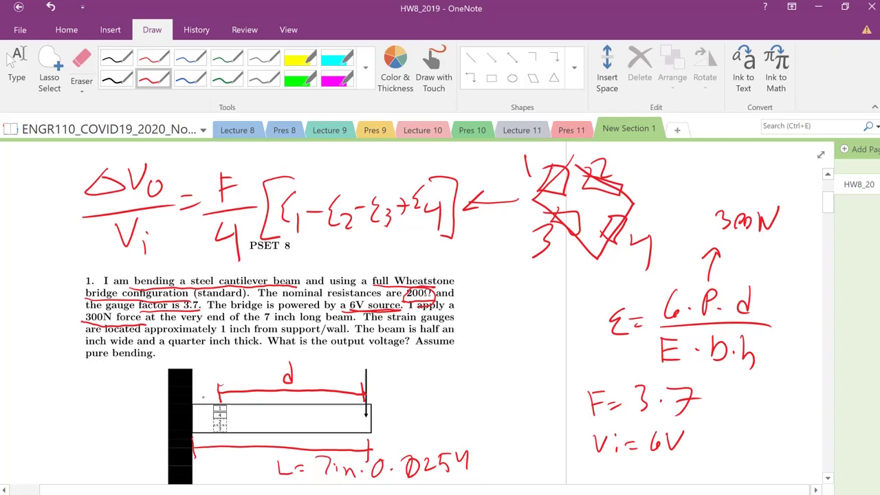
Mark the gauge's 1 in offset from the wall and extend the d dimension
{"action": "mouse_move", "coordinate": [216, 390]}
{"action": "left_mouse_down"}
{"action": "mouse_move", "coordinate": [194, 392]}
{"action": "mouse_move", "coordinate": [217, 390]}
{"action": "mouse_move", "coordinate": [191, 406]}
{"action": "left_mouse_up"}
{"action": "left_click_drag", "start_coordinate": [198, 369], "coordinate": [205, 379]}
{"action": "left_click_drag", "start_coordinate": [209, 373], "coordinate": [218, 378]}
{"action": "left_click_drag", "start_coordinate": [300, 365], "coordinate": [311, 364]}
{"action": "left_click_drag", "start_coordinate": [301, 371], "coordinate": [312, 370]}
{"action": "mouse_move", "coordinate": [320, 361]}
{"action": "left_mouse_down"}
{"action": "mouse_move", "coordinate": [318, 376]}
{"action": "mouse_move", "coordinate": [375, 353]}
{"action": "mouse_move", "coordinate": [395, 366]}
{"action": "left_mouse_up"}
Write d = 6in · 0.0254 m/in and cancel the inch units
{"action": "left_click", "coordinate": [362, 363]}
{"action": "left_click", "coordinate": [386, 362]}
{"action": "mouse_move", "coordinate": [406, 353]}
{"action": "left_mouse_down"}
{"action": "mouse_move", "coordinate": [415, 365]}
{"action": "mouse_move", "coordinate": [440, 361]}
{"action": "mouse_move", "coordinate": [441, 368]}
{"action": "mouse_move", "coordinate": [458, 356]}
{"action": "mouse_move", "coordinate": [466, 365]}
{"action": "left_mouse_up"}
{"action": "left_click", "coordinate": [454, 359]}
{"action": "left_click_drag", "start_coordinate": [379, 384], "coordinate": [454, 380]}
{"action": "mouse_move", "coordinate": [428, 398]}
{"action": "left_mouse_down"}
{"action": "mouse_move", "coordinate": [429, 405]}
{"action": "mouse_move", "coordinate": [429, 387]}
{"action": "mouse_move", "coordinate": [435, 407]}
{"action": "left_mouse_up"}
{"action": "left_click_drag", "start_coordinate": [440, 406], "coordinate": [453, 398]}
{"action": "left_click_drag", "start_coordinate": [412, 411], "coordinate": [459, 389]}
{"action": "left_click_drag", "start_coordinate": [327, 379], "coordinate": [353, 355]}
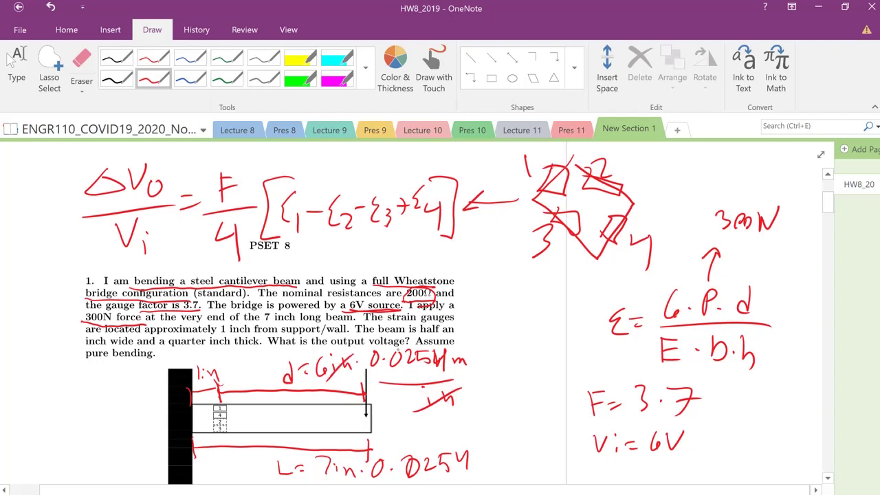
Underline 'half an inch wide', square h in the formula, and write b = 0.5 · 0.0254
{"action": "left_click_drag", "start_coordinate": [413, 335], "coordinate": [454, 333]}
{"action": "left_click_drag", "start_coordinate": [81, 349], "coordinate": [131, 342]}
{"action": "left_click_drag", "start_coordinate": [761, 332], "coordinate": [770, 340]}
{"action": "left_click_drag", "start_coordinate": [723, 371], "coordinate": [723, 405]}
{"action": "mouse_move", "coordinate": [712, 391]}
{"action": "left_mouse_down"}
{"action": "mouse_move", "coordinate": [734, 392]}
{"action": "mouse_move", "coordinate": [708, 435]}
{"action": "mouse_move", "coordinate": [731, 432]}
{"action": "mouse_move", "coordinate": [740, 418]}
{"action": "mouse_move", "coordinate": [753, 418]}
{"action": "mouse_move", "coordinate": [750, 431]}
{"action": "mouse_move", "coordinate": [763, 414]}
{"action": "left_mouse_up"}
{"action": "mouse_move", "coordinate": [768, 419]}
{"action": "left_mouse_down"}
{"action": "mouse_move", "coordinate": [764, 429]}
{"action": "mouse_move", "coordinate": [815, 419]}
{"action": "left_mouse_up"}
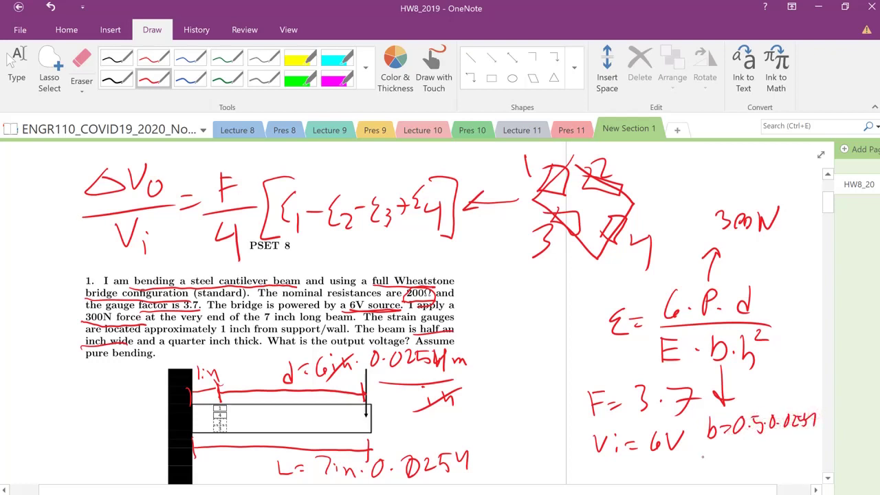
Underline 'quarter inch thick' and write h = 0.25 · 0.0254
{"action": "left_click_drag", "start_coordinate": [169, 349], "coordinate": [246, 348]}
{"action": "mouse_move", "coordinate": [696, 451]}
{"action": "left_mouse_down"}
{"action": "mouse_move", "coordinate": [705, 473]}
{"action": "mouse_move", "coordinate": [729, 451]}
{"action": "mouse_move", "coordinate": [762, 468]}
{"action": "mouse_move", "coordinate": [766, 453]}
{"action": "mouse_move", "coordinate": [782, 465]}
{"action": "mouse_move", "coordinate": [819, 459]}
{"action": "left_mouse_up"}
{"action": "left_click", "coordinate": [737, 459]}
{"action": "left_click", "coordinate": [771, 457]}
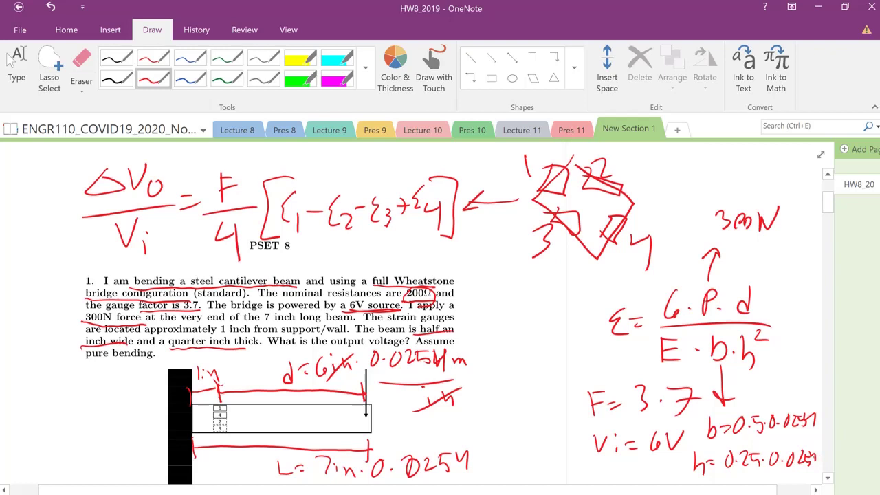
Tick off d, circle 'steel', and note Young's modulus for metals as 100GPa
{"action": "left_click_drag", "start_coordinate": [759, 288], "coordinate": [784, 279]}
{"action": "mouse_move", "coordinate": [198, 272]}
{"action": "left_mouse_down"}
{"action": "mouse_move", "coordinate": [218, 286]}
{"action": "mouse_move", "coordinate": [195, 270]}
{"action": "left_mouse_up"}
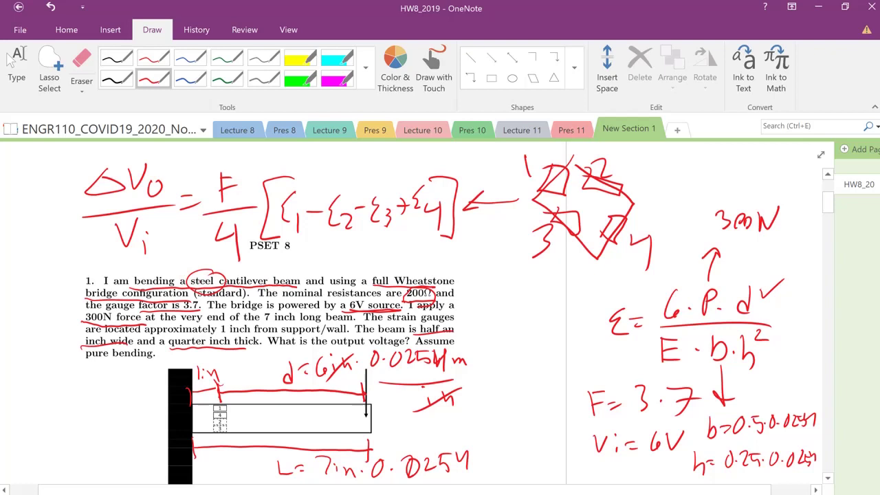
{"action": "mouse_move", "coordinate": [658, 153]}
{"action": "left_mouse_down"}
{"action": "mouse_move", "coordinate": [657, 174]}
{"action": "mouse_move", "coordinate": [682, 169]}
{"action": "mouse_move", "coordinate": [675, 164]}
{"action": "mouse_move", "coordinate": [706, 170]}
{"action": "mouse_move", "coordinate": [695, 177]}
{"action": "mouse_move", "coordinate": [735, 178]}
{"action": "mouse_move", "coordinate": [728, 175]}
{"action": "mouse_move", "coordinate": [760, 175]}
{"action": "left_mouse_up"}
{"action": "left_click_drag", "start_coordinate": [771, 158], "coordinate": [774, 171]}
{"action": "mouse_move", "coordinate": [780, 157]}
{"action": "left_mouse_down"}
{"action": "mouse_move", "coordinate": [786, 170]}
{"action": "mouse_move", "coordinate": [808, 169]}
{"action": "left_mouse_up"}
Write Esteel = 200GPa below the metals modulus
{"action": "mouse_move", "coordinate": [652, 186]}
{"action": "left_mouse_down"}
{"action": "mouse_move", "coordinate": [652, 199]}
{"action": "mouse_move", "coordinate": [659, 185]}
{"action": "left_mouse_up"}
{"action": "left_click_drag", "start_coordinate": [652, 198], "coordinate": [660, 212]}
{"action": "mouse_move", "coordinate": [669, 198]}
{"action": "left_mouse_down"}
{"action": "mouse_move", "coordinate": [664, 210]}
{"action": "mouse_move", "coordinate": [674, 212]}
{"action": "left_mouse_up"}
{"action": "left_click_drag", "start_coordinate": [671, 202], "coordinate": [699, 206]}
{"action": "left_click_drag", "start_coordinate": [713, 198], "coordinate": [724, 204]}
{"action": "left_click_drag", "start_coordinate": [734, 184], "coordinate": [749, 201]}
{"action": "mouse_move", "coordinate": [754, 191]}
{"action": "left_mouse_down"}
{"action": "mouse_move", "coordinate": [756, 201]}
{"action": "mouse_move", "coordinate": [783, 201]}
{"action": "mouse_move", "coordinate": [793, 189]}
{"action": "left_mouse_up"}
{"action": "left_click_drag", "start_coordinate": [798, 194], "coordinate": [804, 200]}
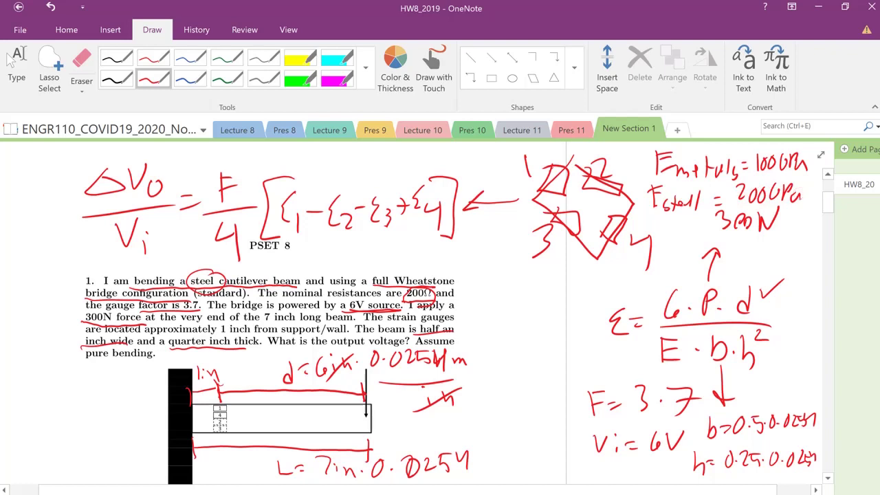
Note V = 0.3 beside the problem text and box it
{"action": "mouse_move", "coordinate": [472, 263]}
{"action": "left_mouse_down"}
{"action": "mouse_move", "coordinate": [505, 282]}
{"action": "mouse_move", "coordinate": [479, 286]}
{"action": "mouse_move", "coordinate": [510, 273]}
{"action": "left_mouse_up"}
{"action": "left_click", "coordinate": [495, 278]}
{"action": "mouse_move", "coordinate": [496, 284]}
{"action": "left_mouse_down"}
{"action": "mouse_move", "coordinate": [525, 272]}
{"action": "mouse_move", "coordinate": [549, 285]}
{"action": "left_mouse_up"}
{"action": "left_click", "coordinate": [538, 282]}
{"action": "mouse_move", "coordinate": [466, 258]}
{"action": "left_mouse_down"}
{"action": "mouse_move", "coordinate": [580, 295]}
{"action": "mouse_move", "coordinate": [579, 264]}
{"action": "mouse_move", "coordinate": [440, 261]}
{"action": "left_mouse_up"}
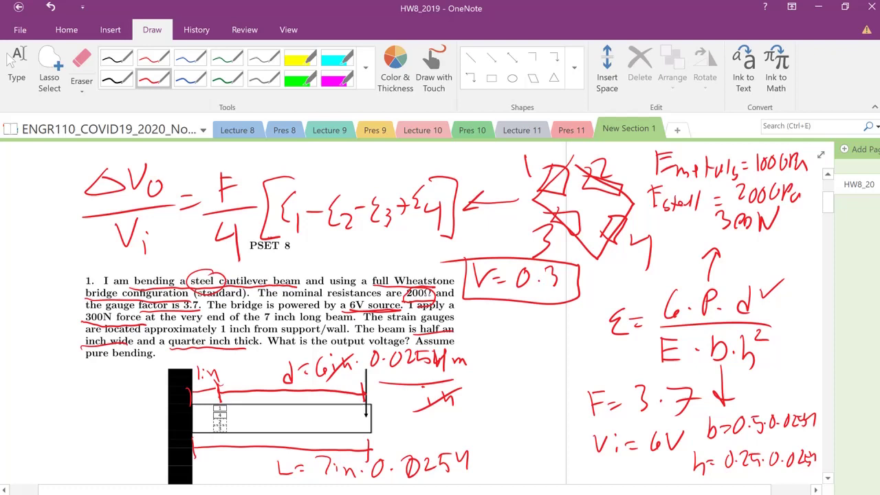
Underline 'Assume pure bending' and box the lower gauges, labelled 'bottom'
{"action": "mouse_move", "coordinate": [267, 238]}
{"action": "left_mouse_down"}
{"action": "mouse_move", "coordinate": [454, 233]}
{"action": "mouse_move", "coordinate": [448, 245]}
{"action": "mouse_move", "coordinate": [440, 241]}
{"action": "left_mouse_up"}
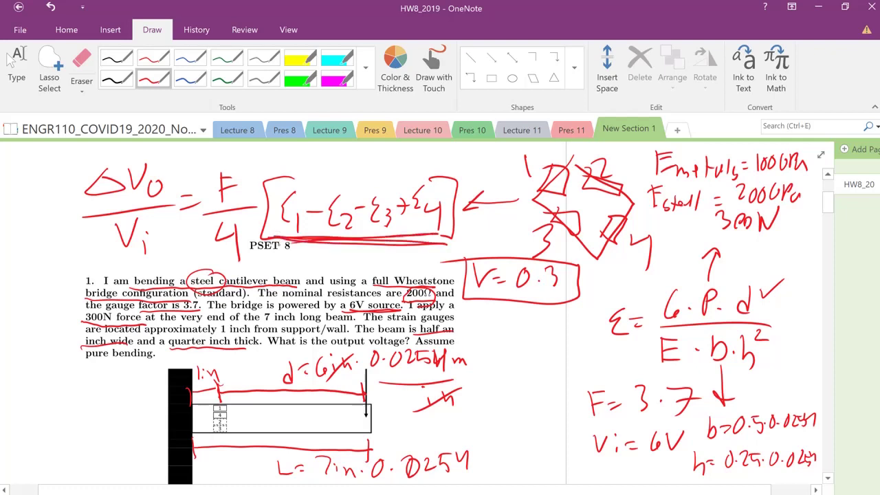
{"action": "left_click_drag", "start_coordinate": [417, 348], "coordinate": [451, 347]}
{"action": "left_click_drag", "start_coordinate": [77, 367], "coordinate": [145, 362]}
{"action": "mouse_move", "coordinate": [234, 418]}
{"action": "left_mouse_down"}
{"action": "mouse_move", "coordinate": [233, 427]}
{"action": "mouse_move", "coordinate": [204, 436]}
{"action": "mouse_move", "coordinate": [204, 420]}
{"action": "mouse_move", "coordinate": [232, 417]}
{"action": "mouse_move", "coordinate": [142, 426]}
{"action": "left_mouse_up"}
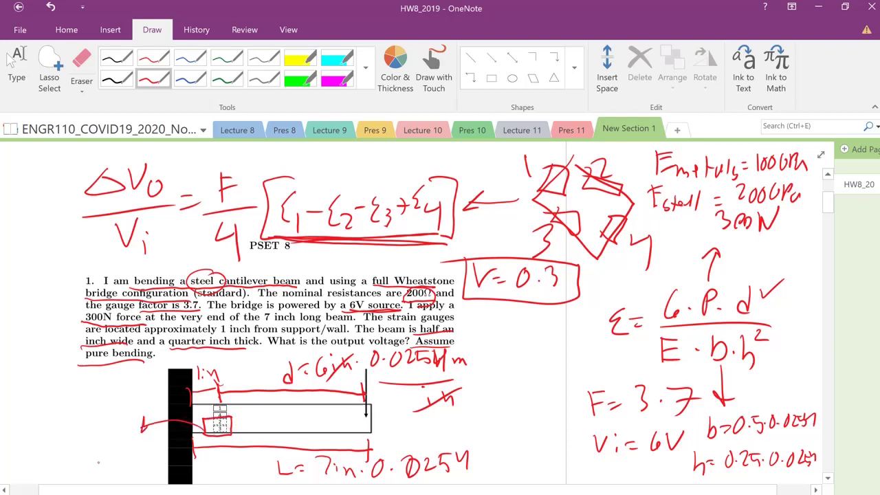
{"action": "mouse_move", "coordinate": [83, 419]}
{"action": "left_mouse_down"}
{"action": "mouse_move", "coordinate": [105, 417]}
{"action": "mouse_move", "coordinate": [92, 437]}
{"action": "mouse_move", "coordinate": [129, 422]}
{"action": "left_mouse_up"}
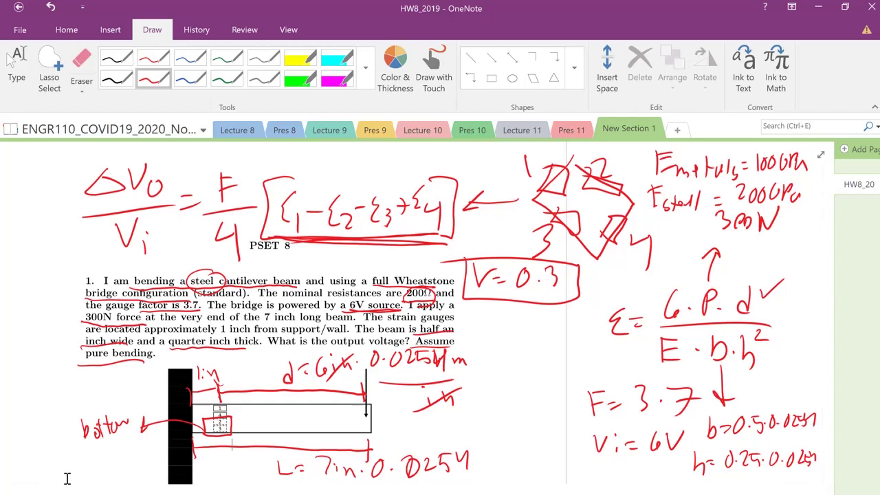
Scroll down and circle the strain gauges in Figure 1 in red ink
{"action": "key", "text": "Escape"}
{"action": "scroll", "coordinate": [185, 396], "scroll_direction": "down", "scroll_amount": 2}
{"action": "scroll", "coordinate": [186, 396], "scroll_direction": "down", "scroll_amount": 1}
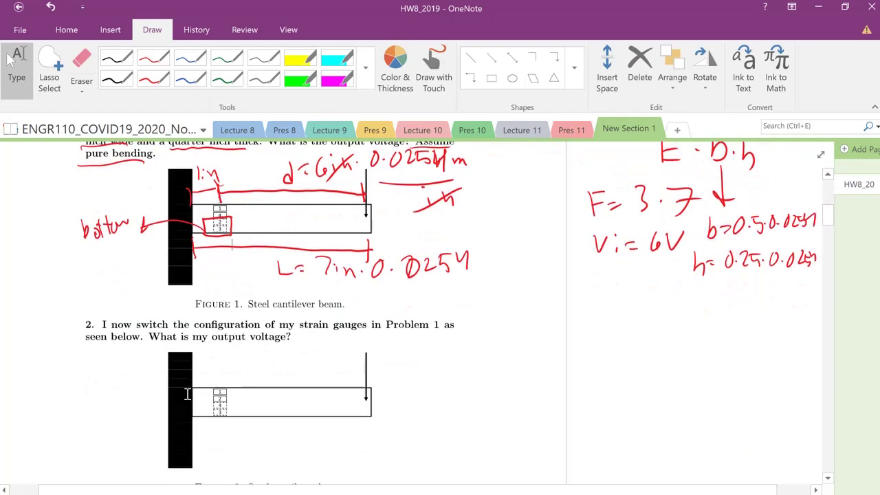
{"action": "left_click", "coordinate": [153, 79]}
{"action": "mouse_move", "coordinate": [207, 200]}
{"action": "left_mouse_down"}
{"action": "mouse_move", "coordinate": [210, 243]}
{"action": "mouse_move", "coordinate": [206, 201]}
{"action": "left_mouse_up"}
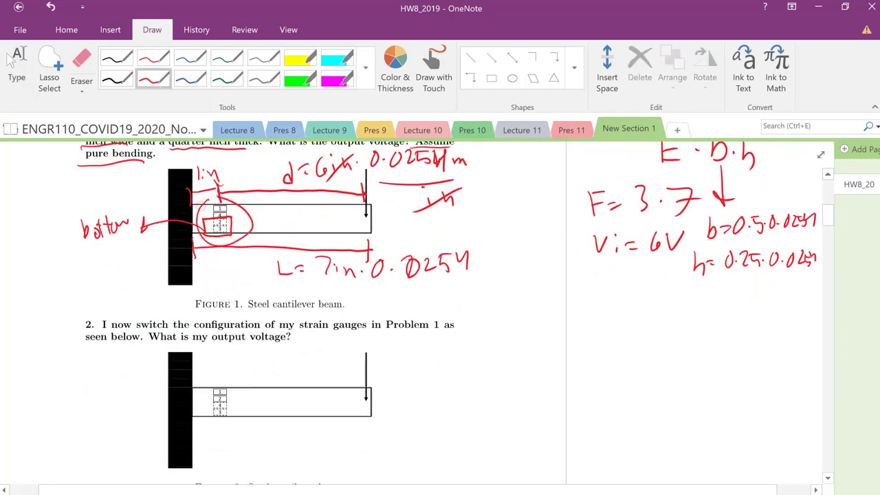
{"action": "mouse_move", "coordinate": [221, 242]}
{"action": "left_mouse_down"}
{"action": "mouse_move", "coordinate": [295, 313]}
{"action": "mouse_move", "coordinate": [473, 323]}
{"action": "mouse_move", "coordinate": [468, 331]}
{"action": "mouse_move", "coordinate": [573, 398]}
{"action": "mouse_move", "coordinate": [599, 313]}
{"action": "mouse_move", "coordinate": [488, 319]}
{"action": "mouse_move", "coordinate": [554, 324]}
{"action": "mouse_move", "coordinate": [509, 322]}
{"action": "mouse_move", "coordinate": [551, 367]}
{"action": "mouse_move", "coordinate": [514, 348]}
{"action": "mouse_move", "coordinate": [531, 366]}
{"action": "mouse_move", "coordinate": [518, 382]}
{"action": "mouse_move", "coordinate": [544, 375]}
{"action": "mouse_move", "coordinate": [545, 385]}
{"action": "mouse_move", "coordinate": [533, 380]}
{"action": "mouse_move", "coordinate": [546, 399]}
{"action": "mouse_move", "coordinate": [529, 401]}
{"action": "mouse_move", "coordinate": [545, 400]}
{"action": "left_mouse_up"}
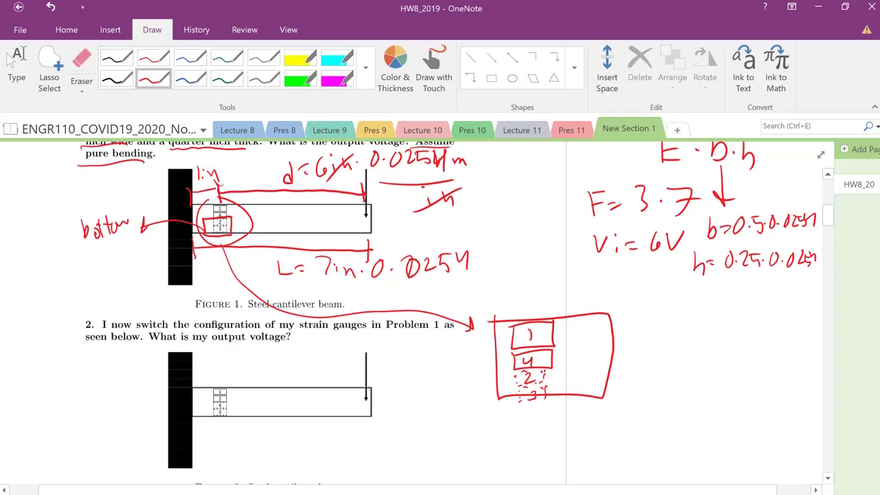
Draw an arrow beside the boxed diagram to an unstrained gauge 1 rectangle labelled 'initial'
{"action": "left_click_drag", "start_coordinate": [602, 278], "coordinate": [606, 359]}
{"action": "mouse_move", "coordinate": [598, 343]}
{"action": "left_mouse_down"}
{"action": "mouse_move", "coordinate": [604, 360]}
{"action": "mouse_move", "coordinate": [617, 350]}
{"action": "left_mouse_up"}
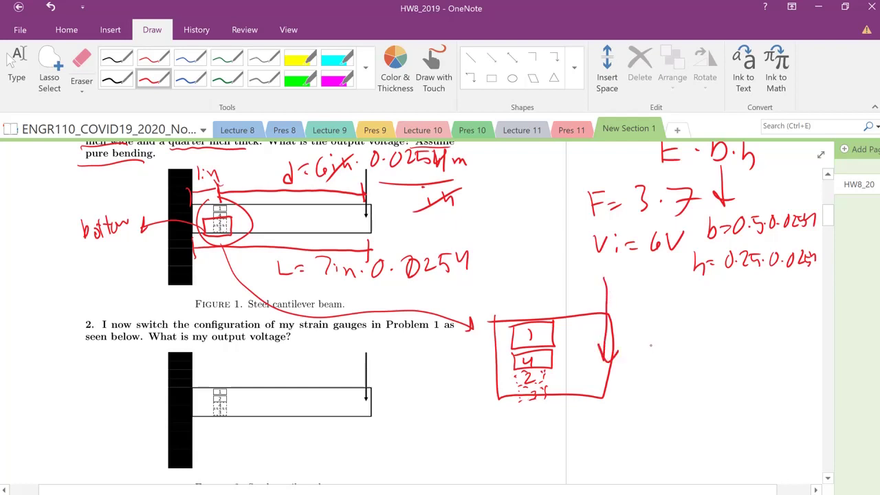
{"action": "mouse_move", "coordinate": [656, 325]}
{"action": "left_mouse_down"}
{"action": "mouse_move", "coordinate": [668, 363]}
{"action": "mouse_move", "coordinate": [719, 359]}
{"action": "mouse_move", "coordinate": [720, 326]}
{"action": "mouse_move", "coordinate": [679, 358]}
{"action": "left_mouse_up"}
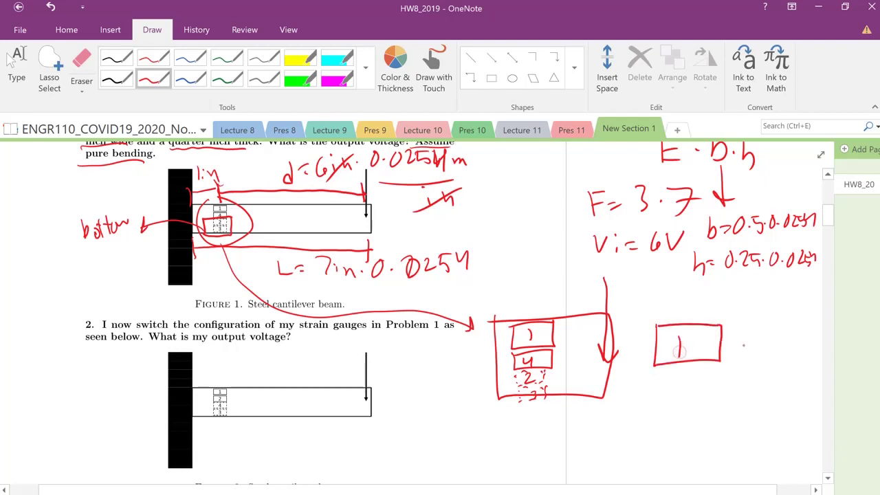
{"action": "mouse_move", "coordinate": [743, 343]}
{"action": "left_mouse_down"}
{"action": "mouse_move", "coordinate": [742, 352]}
{"action": "mouse_move", "coordinate": [766, 351]}
{"action": "left_mouse_up"}
{"action": "left_click", "coordinate": [744, 334]}
{"action": "mouse_move", "coordinate": [773, 328]}
{"action": "left_mouse_down"}
{"action": "mouse_move", "coordinate": [774, 352]}
{"action": "mouse_move", "coordinate": [778, 337]}
{"action": "left_mouse_up"}
{"action": "left_click_drag", "start_coordinate": [779, 341], "coordinate": [791, 348]}
{"action": "left_click_drag", "start_coordinate": [794, 325], "coordinate": [797, 346]}
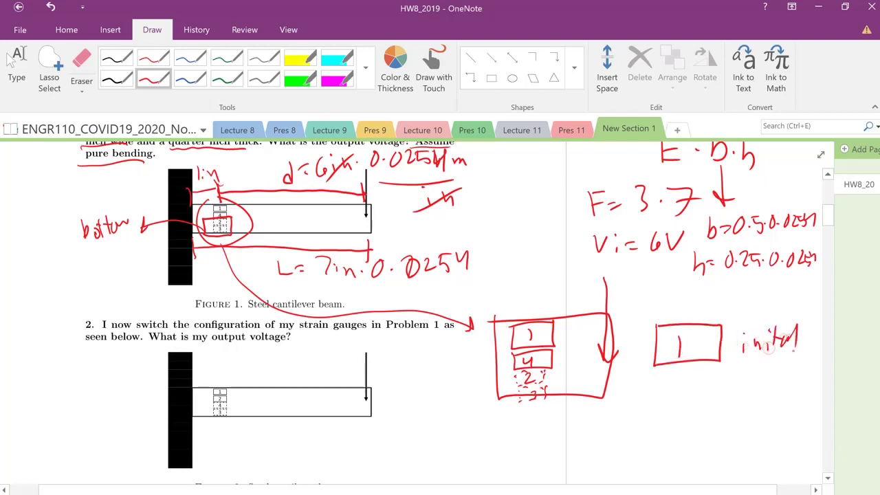
{"action": "left_click", "coordinate": [792, 351]}
Add grid lines to the gauge and sketch its dashed, stretched version below
{"action": "mouse_move", "coordinate": [660, 332]}
{"action": "left_mouse_down"}
{"action": "mouse_move", "coordinate": [710, 329]}
{"action": "mouse_move", "coordinate": [694, 342]}
{"action": "mouse_move", "coordinate": [720, 341]}
{"action": "left_mouse_up"}
{"action": "mouse_move", "coordinate": [655, 354]}
{"action": "left_mouse_down"}
{"action": "mouse_move", "coordinate": [719, 350]}
{"action": "mouse_move", "coordinate": [729, 340]}
{"action": "left_mouse_up"}
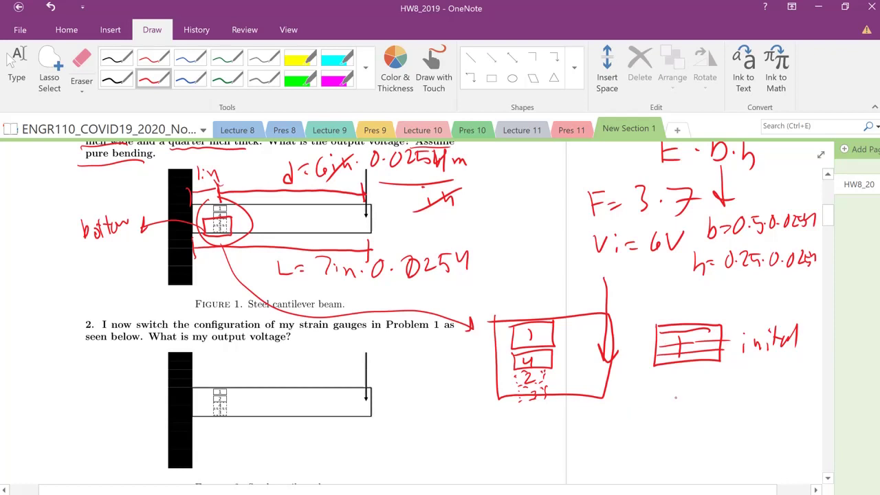
{"action": "mouse_move", "coordinate": [635, 402]}
{"action": "left_mouse_down"}
{"action": "mouse_move", "coordinate": [629, 423]}
{"action": "mouse_move", "coordinate": [647, 435]}
{"action": "mouse_move", "coordinate": [723, 435]}
{"action": "mouse_move", "coordinate": [731, 407]}
{"action": "mouse_move", "coordinate": [725, 392]}
{"action": "mouse_move", "coordinate": [627, 404]}
{"action": "left_mouse_up"}
{"action": "mouse_move", "coordinate": [634, 410]}
{"action": "left_mouse_down"}
{"action": "mouse_move", "coordinate": [728, 411]}
{"action": "mouse_move", "coordinate": [675, 421]}
{"action": "mouse_move", "coordinate": [720, 423]}
{"action": "left_mouse_up"}
{"action": "left_click_drag", "start_coordinate": [644, 428], "coordinate": [727, 429]}
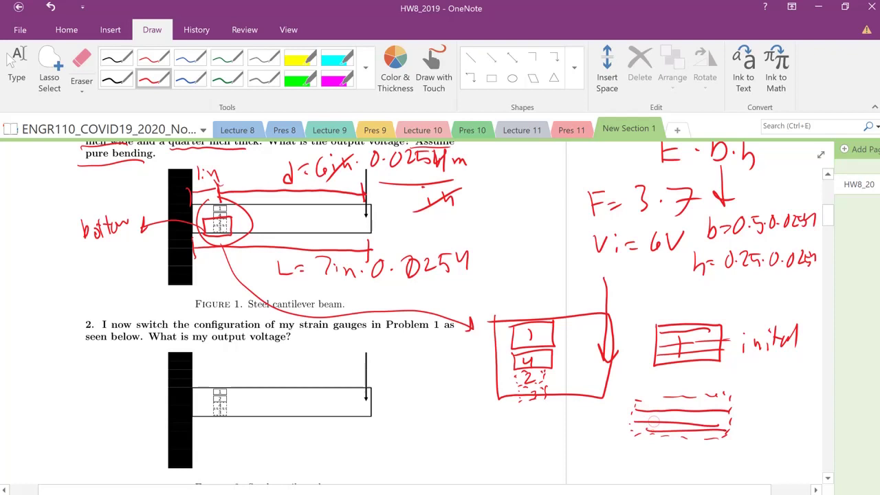
{"action": "left_click_drag", "start_coordinate": [639, 406], "coordinate": [721, 405]}
Label the stretch Δl and mark +ε with a curved arrow above the gauge
{"action": "left_click_drag", "start_coordinate": [723, 385], "coordinate": [754, 385]}
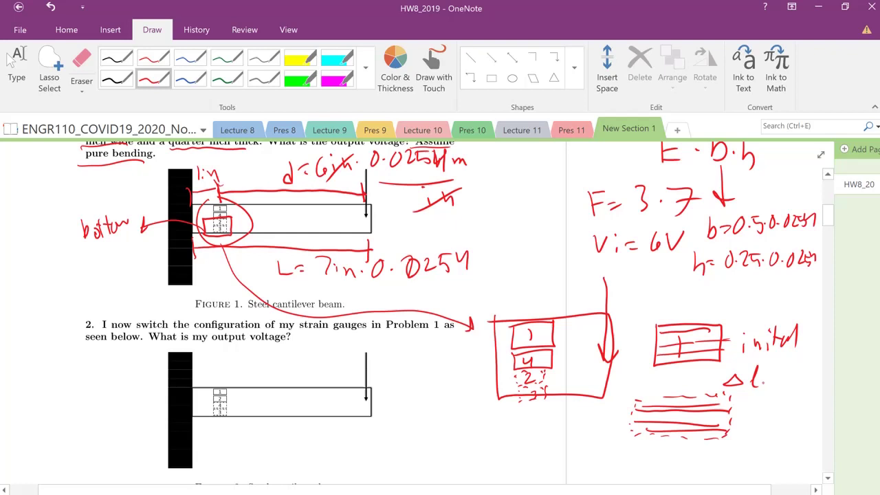
{"action": "mouse_move", "coordinate": [680, 323]}
{"action": "left_mouse_down"}
{"action": "mouse_move", "coordinate": [697, 307]}
{"action": "mouse_move", "coordinate": [708, 315]}
{"action": "left_mouse_up"}
{"action": "left_click_drag", "start_coordinate": [700, 307], "coordinate": [752, 315]}
Scroll up and add a subscript to ε in the strain formula
{"action": "left_click", "coordinate": [17, 68]}
{"action": "scroll", "coordinate": [599, 311], "scroll_direction": "up", "scroll_amount": 4}
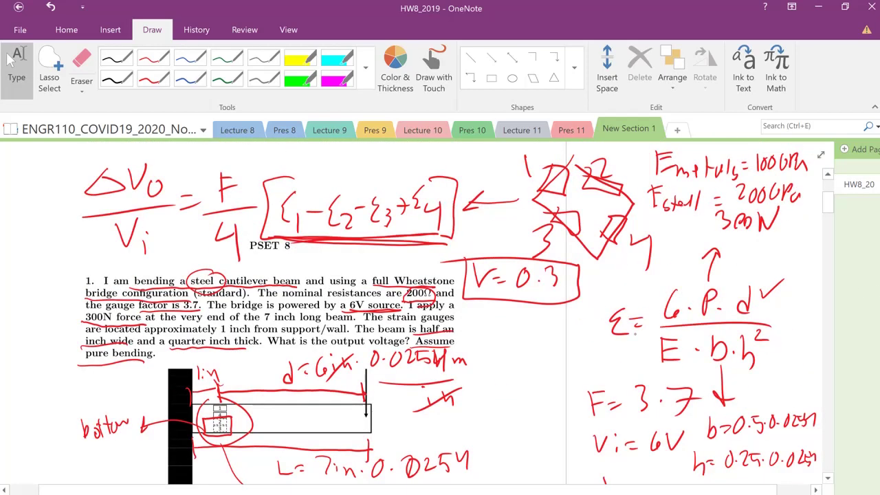
{"action": "left_click", "coordinate": [153, 77]}
{"action": "left_click_drag", "start_coordinate": [629, 337], "coordinate": [645, 350]}
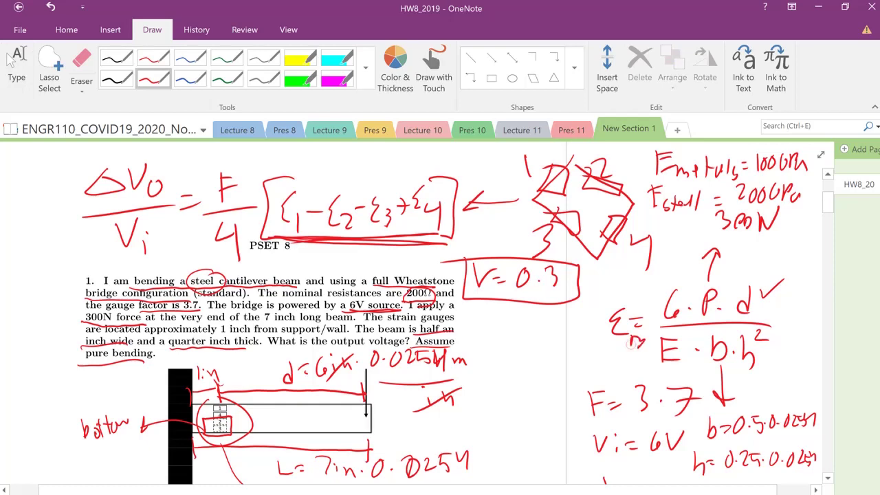
Sketch a gauge-4 box below the stretched gauge, with a downward arrow beside it
{"action": "key", "text": "Escape"}
{"action": "scroll", "coordinate": [597, 350], "scroll_direction": "down", "scroll_amount": 5}
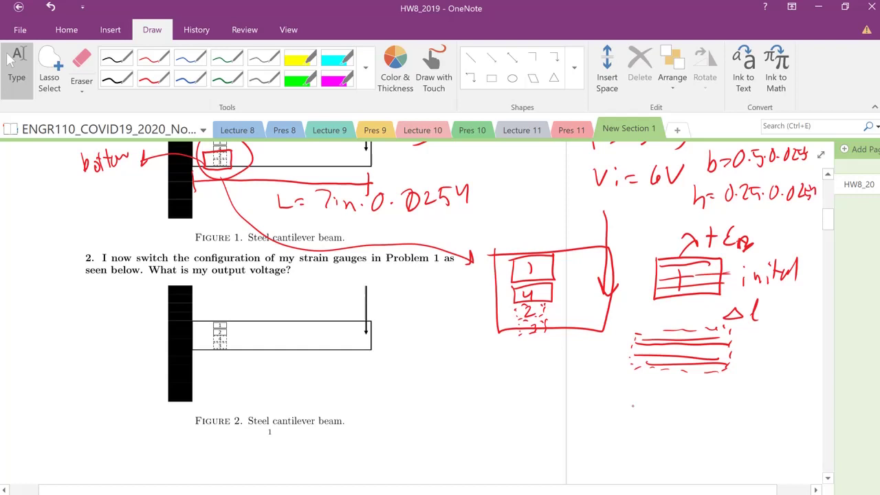
{"action": "left_click", "coordinate": [153, 77]}
{"action": "mouse_move", "coordinate": [629, 393]}
{"action": "left_mouse_down"}
{"action": "mouse_move", "coordinate": [672, 433]}
{"action": "mouse_move", "coordinate": [717, 411]}
{"action": "mouse_move", "coordinate": [643, 393]}
{"action": "mouse_move", "coordinate": [678, 412]}
{"action": "left_mouse_up"}
{"action": "left_click_drag", "start_coordinate": [675, 404], "coordinate": [675, 424]}
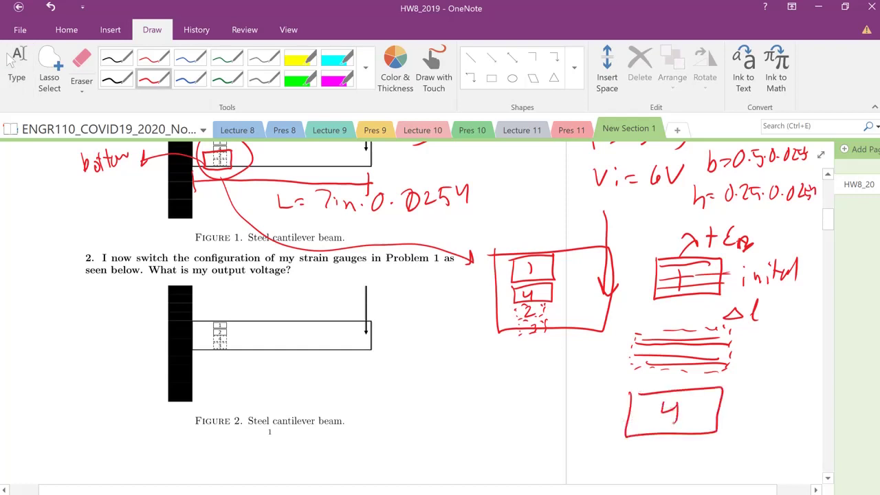
{"action": "mouse_move", "coordinate": [635, 400]}
{"action": "left_mouse_down"}
{"action": "mouse_move", "coordinate": [719, 392]}
{"action": "mouse_move", "coordinate": [657, 411]}
{"action": "mouse_move", "coordinate": [718, 410]}
{"action": "left_mouse_up"}
{"action": "left_click_drag", "start_coordinate": [625, 430], "coordinate": [694, 426]}
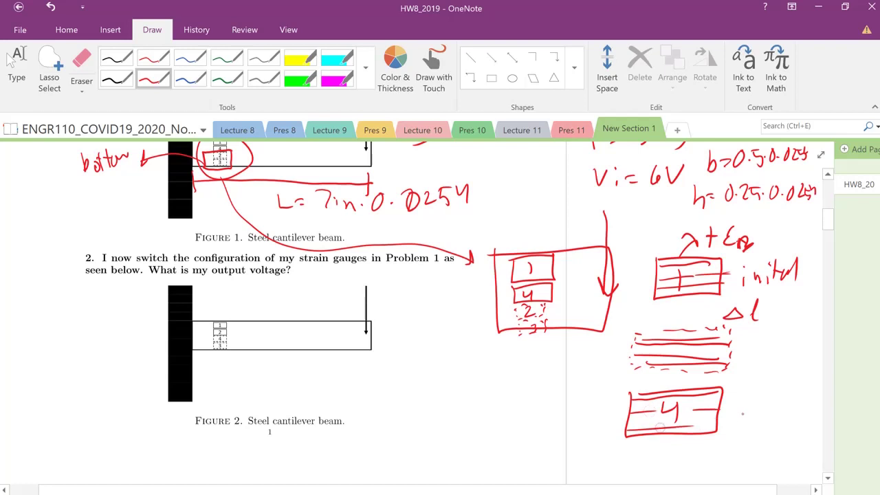
{"action": "mouse_move", "coordinate": [789, 359]}
{"action": "left_mouse_down"}
{"action": "mouse_move", "coordinate": [783, 397]}
{"action": "mouse_move", "coordinate": [797, 393]}
{"action": "left_mouse_up"}
Draw a bent arc under the 4 box, then erase the box and arc
{"action": "mouse_move", "coordinate": [606, 465]}
{"action": "left_mouse_down"}
{"action": "mouse_move", "coordinate": [687, 448]}
{"action": "mouse_move", "coordinate": [743, 465]}
{"action": "left_mouse_up"}
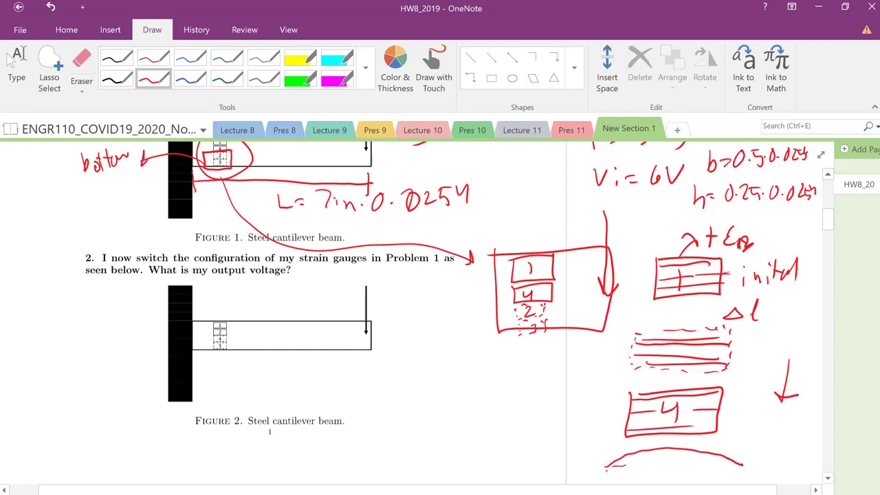
{"action": "mouse_move", "coordinate": [598, 468]}
{"action": "left_mouse_down"}
{"action": "mouse_move", "coordinate": [617, 441]}
{"action": "mouse_move", "coordinate": [725, 434]}
{"action": "mouse_move", "coordinate": [742, 464]}
{"action": "left_mouse_up"}
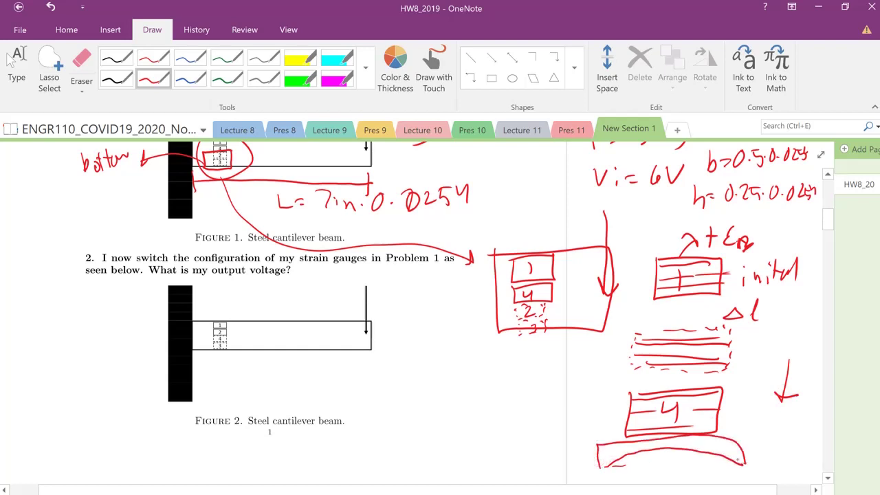
{"action": "mouse_move", "coordinate": [661, 434]}
{"action": "left_mouse_down"}
{"action": "mouse_move", "coordinate": [598, 447]}
{"action": "mouse_move", "coordinate": [717, 449]}
{"action": "left_mouse_up"}
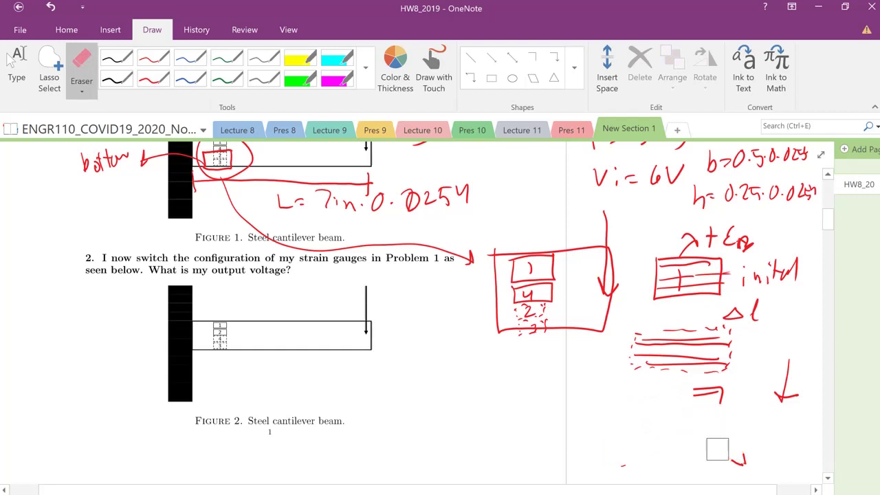
{"action": "left_click", "coordinate": [154, 80]}
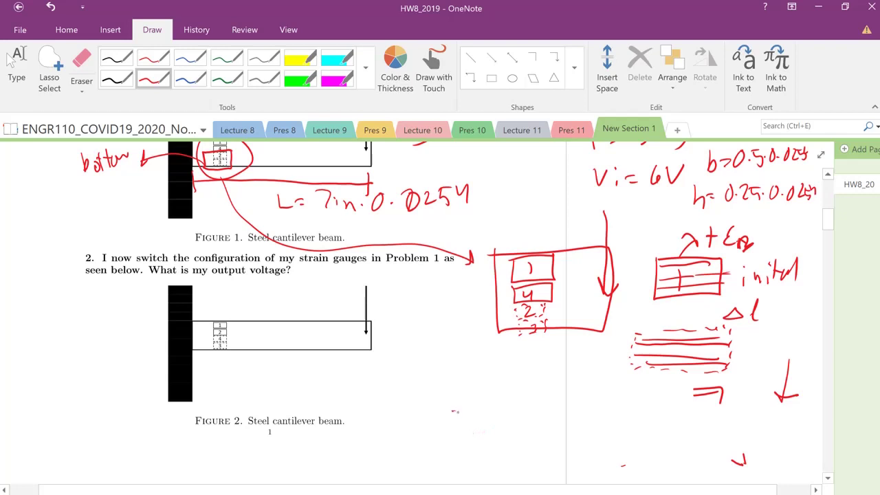
Sketch a curved beam with a gauge box on top, a small gauge box below, and a rectangle beside it
{"action": "mouse_move", "coordinate": [454, 411]}
{"action": "left_mouse_down"}
{"action": "mouse_move", "coordinate": [481, 433]}
{"action": "mouse_move", "coordinate": [491, 385]}
{"action": "mouse_move", "coordinate": [551, 382]}
{"action": "mouse_move", "coordinate": [580, 397]}
{"action": "mouse_move", "coordinate": [569, 426]}
{"action": "mouse_move", "coordinate": [525, 416]}
{"action": "mouse_move", "coordinate": [483, 433]}
{"action": "left_mouse_up"}
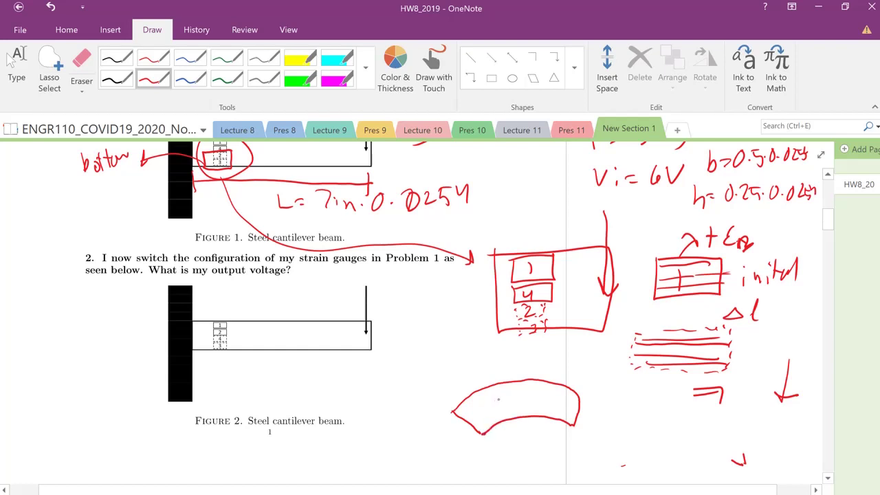
{"action": "mouse_move", "coordinate": [492, 397]}
{"action": "left_mouse_down"}
{"action": "mouse_move", "coordinate": [488, 412]}
{"action": "mouse_move", "coordinate": [530, 390]}
{"action": "mouse_move", "coordinate": [556, 403]}
{"action": "left_mouse_up"}
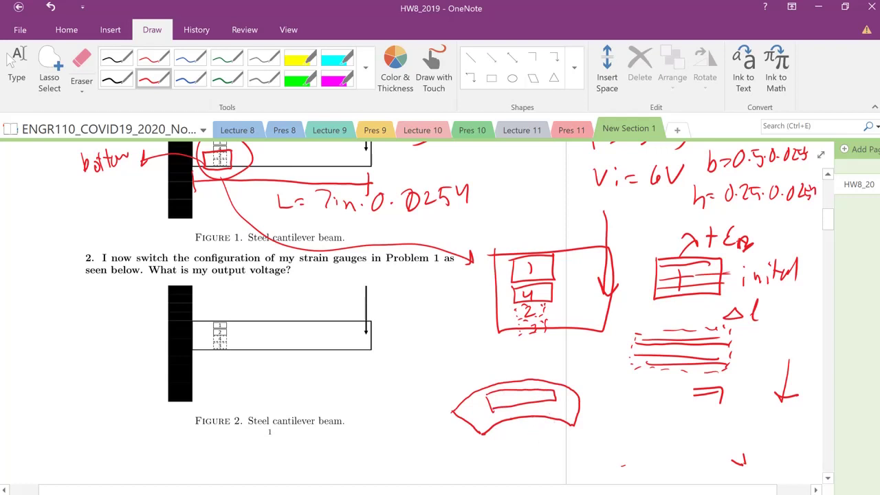
{"action": "mouse_move", "coordinate": [483, 367]}
{"action": "left_mouse_down"}
{"action": "mouse_move", "coordinate": [484, 393]}
{"action": "mouse_move", "coordinate": [550, 372]}
{"action": "left_mouse_up"}
{"action": "left_click_drag", "start_coordinate": [550, 360], "coordinate": [550, 384]}
{"action": "left_click_drag", "start_coordinate": [486, 382], "coordinate": [552, 380]}
{"action": "mouse_move", "coordinate": [507, 417]}
{"action": "left_mouse_down"}
{"action": "mouse_move", "coordinate": [507, 432]}
{"action": "mouse_move", "coordinate": [542, 416]}
{"action": "left_mouse_up"}
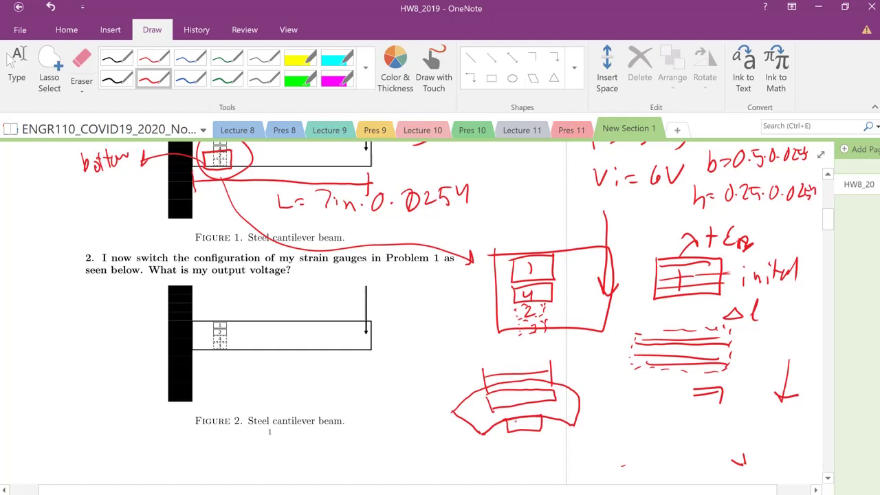
{"action": "left_click_drag", "start_coordinate": [510, 425], "coordinate": [533, 426]}
{"action": "mouse_move", "coordinate": [620, 399]}
{"action": "left_mouse_down"}
{"action": "mouse_move", "coordinate": [659, 427]}
{"action": "mouse_move", "coordinate": [682, 394]}
{"action": "mouse_move", "coordinate": [620, 399]}
{"action": "left_mouse_up"}
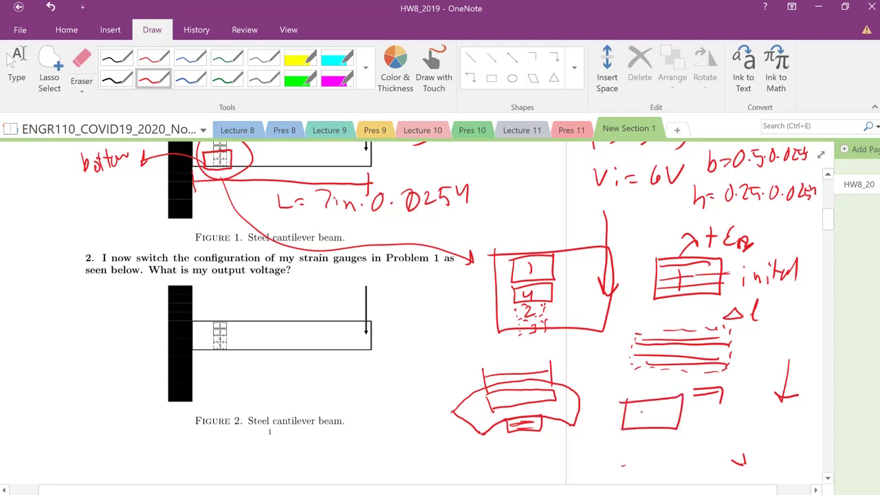
Erase the rectangle and draw a dashed gauge-2 box with an arrow to a smaller 2 box
{"action": "left_click", "coordinate": [81, 62]}
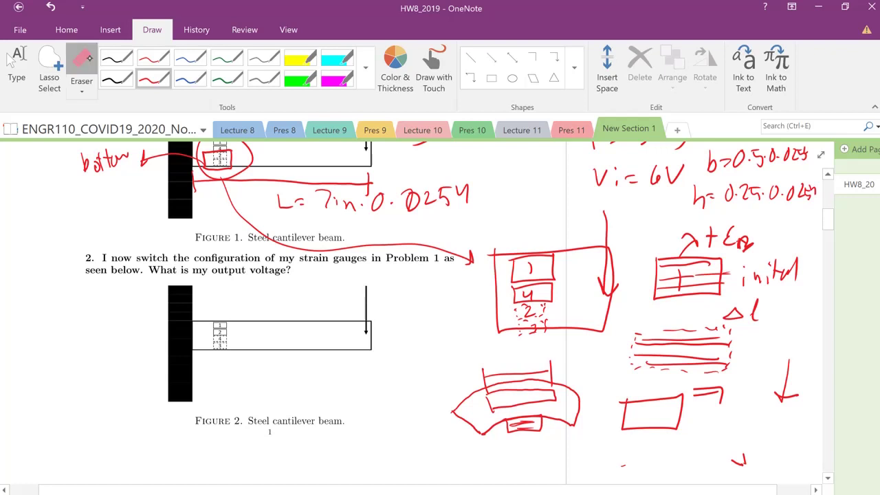
{"action": "mouse_move", "coordinate": [621, 413]}
{"action": "left_mouse_down"}
{"action": "mouse_move", "coordinate": [650, 427]}
{"action": "mouse_move", "coordinate": [670, 404]}
{"action": "mouse_move", "coordinate": [677, 428]}
{"action": "left_mouse_up"}
{"action": "left_click", "coordinate": [147, 74]}
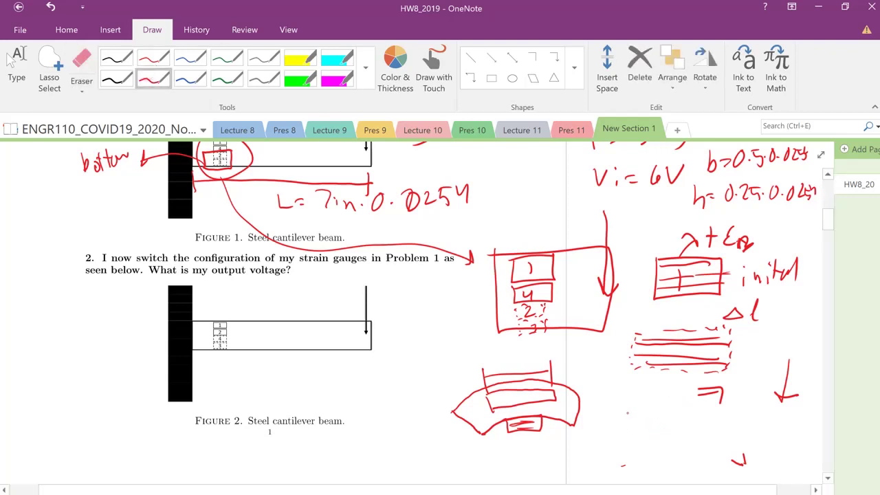
{"action": "mouse_move", "coordinate": [619, 400]}
{"action": "left_mouse_down"}
{"action": "mouse_move", "coordinate": [627, 432]}
{"action": "mouse_move", "coordinate": [667, 432]}
{"action": "mouse_move", "coordinate": [677, 401]}
{"action": "mouse_move", "coordinate": [629, 401]}
{"action": "mouse_move", "coordinate": [642, 419]}
{"action": "mouse_move", "coordinate": [659, 404]}
{"action": "left_mouse_up"}
{"action": "mouse_move", "coordinate": [630, 423]}
{"action": "left_mouse_down"}
{"action": "mouse_move", "coordinate": [659, 423]}
{"action": "mouse_move", "coordinate": [645, 454]}
{"action": "mouse_move", "coordinate": [657, 451]}
{"action": "mouse_move", "coordinate": [632, 475]}
{"action": "mouse_move", "coordinate": [653, 476]}
{"action": "left_mouse_up"}
{"action": "left_click_drag", "start_coordinate": [653, 465], "coordinate": [667, 478]}
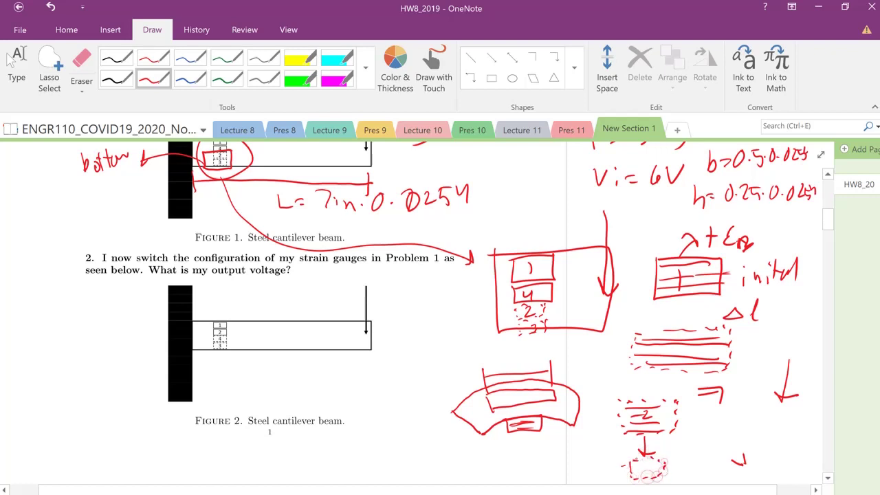
{"action": "mouse_move", "coordinate": [629, 457]}
{"action": "left_mouse_down"}
{"action": "mouse_move", "coordinate": [664, 455]}
{"action": "mouse_move", "coordinate": [653, 460]}
{"action": "left_mouse_up"}
{"action": "left_click_drag", "start_coordinate": [641, 463], "coordinate": [648, 474]}
{"action": "left_click_drag", "start_coordinate": [646, 469], "coordinate": [655, 481]}
Write an arrow to −εn after the box, then extend a line down from the boxed diagram
{"action": "left_click_drag", "start_coordinate": [675, 422], "coordinate": [705, 432]}
{"action": "mouse_move", "coordinate": [691, 430]}
{"action": "left_mouse_down"}
{"action": "mouse_move", "coordinate": [739, 430]}
{"action": "mouse_move", "coordinate": [751, 443]}
{"action": "mouse_move", "coordinate": [749, 430]}
{"action": "left_mouse_up"}
{"action": "left_click", "coordinate": [735, 429]}
{"action": "mouse_move", "coordinate": [760, 444]}
{"action": "left_mouse_down"}
{"action": "mouse_move", "coordinate": [767, 437]}
{"action": "mouse_move", "coordinate": [778, 448]}
{"action": "left_mouse_up"}
{"action": "left_click_drag", "start_coordinate": [755, 454], "coordinate": [779, 447]}
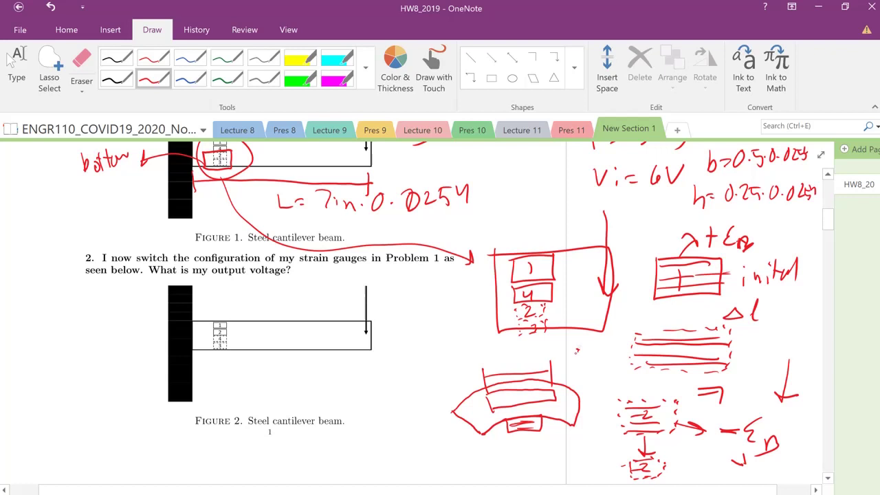
{"action": "scroll", "coordinate": [576, 351], "scroll_direction": "down", "scroll_amount": 1}
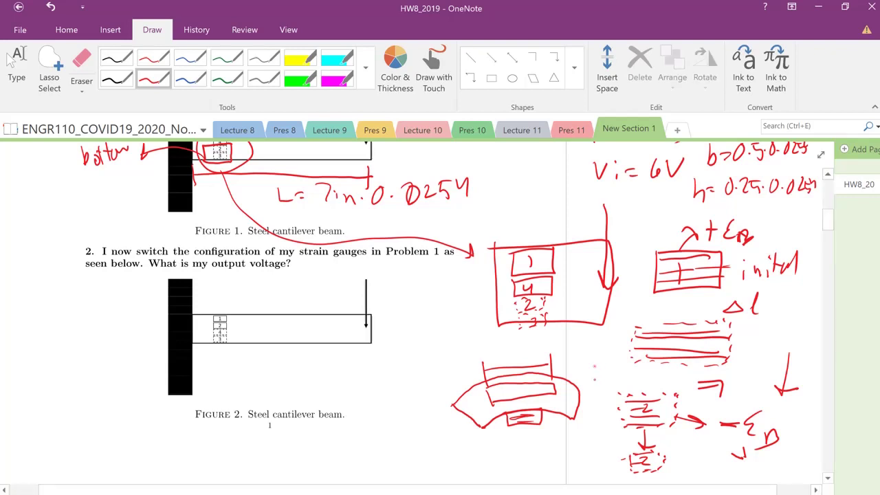
{"action": "mouse_move", "coordinate": [595, 373]}
{"action": "left_mouse_down"}
{"action": "mouse_move", "coordinate": [604, 304]}
{"action": "mouse_move", "coordinate": [591, 316]}
{"action": "left_mouse_up"}
Write ΔVo/Vi = F/4 below Figure 2 and begin the bracketed strain term
{"action": "left_click", "coordinate": [16, 65]}
{"action": "scroll", "coordinate": [472, 296], "scroll_direction": "up", "scroll_amount": 4}
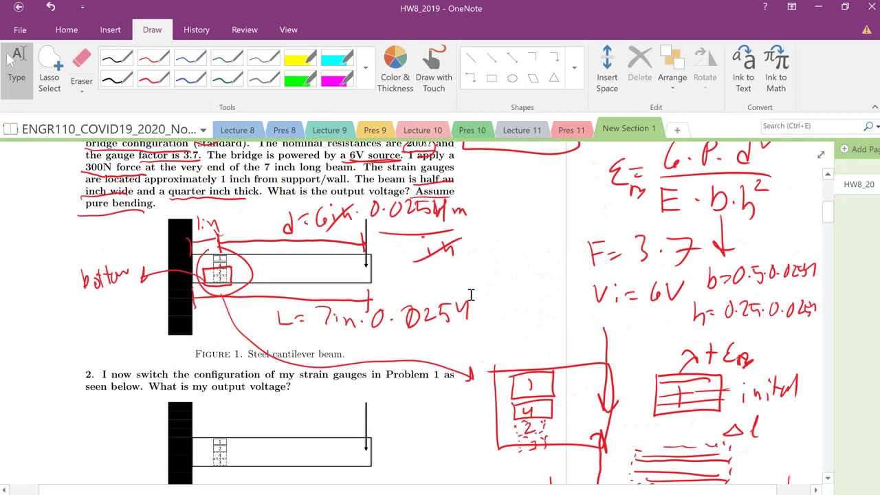
{"action": "scroll", "coordinate": [472, 296], "scroll_direction": "down", "scroll_amount": 5}
{"action": "scroll", "coordinate": [472, 295], "scroll_direction": "up", "scroll_amount": 7}
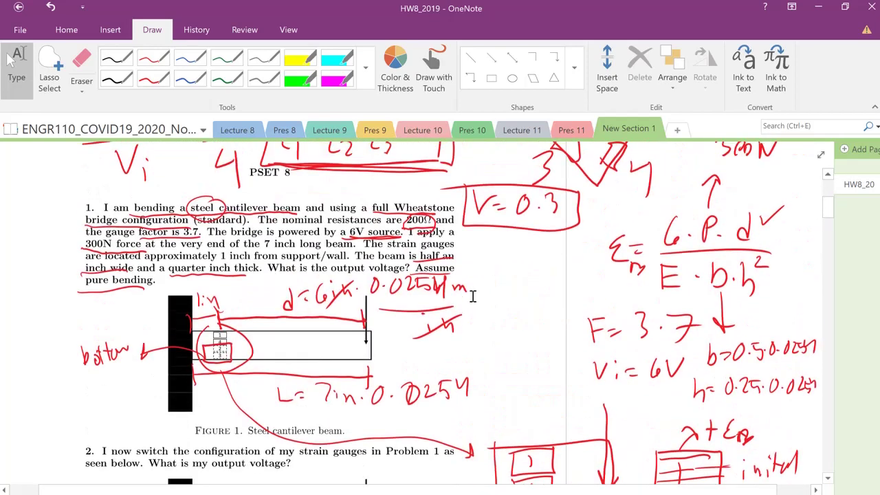
{"action": "scroll", "coordinate": [472, 296], "scroll_direction": "down", "scroll_amount": 8}
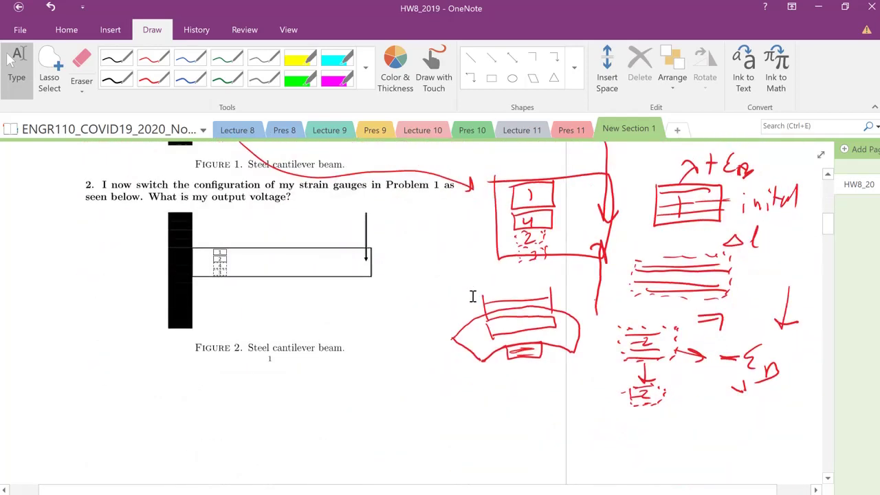
{"action": "left_click", "coordinate": [153, 79]}
{"action": "mouse_move", "coordinate": [118, 390]}
{"action": "left_mouse_down"}
{"action": "mouse_move", "coordinate": [97, 415]}
{"action": "mouse_move", "coordinate": [140, 412]}
{"action": "mouse_move", "coordinate": [163, 384]}
{"action": "left_mouse_up"}
{"action": "left_click_drag", "start_coordinate": [168, 393], "coordinate": [166, 394]}
{"action": "left_click_drag", "start_coordinate": [77, 426], "coordinate": [184, 416]}
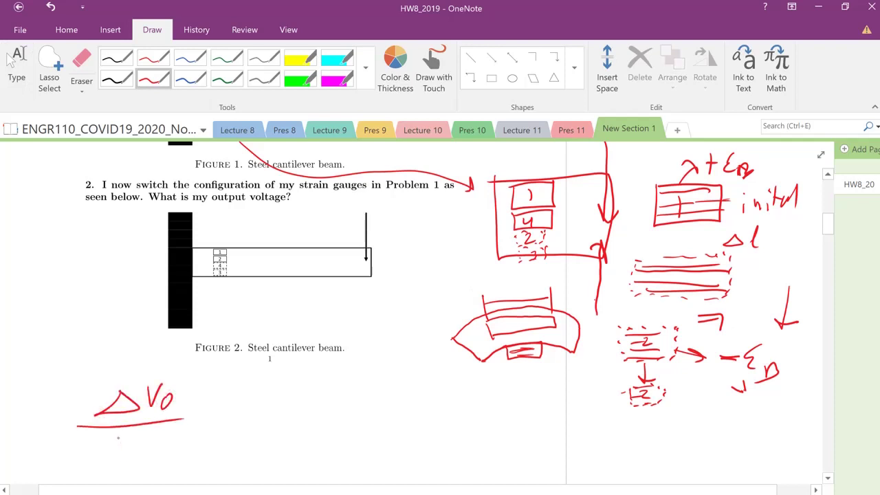
{"action": "mouse_move", "coordinate": [118, 440]}
{"action": "left_mouse_down"}
{"action": "mouse_move", "coordinate": [138, 439]}
{"action": "mouse_move", "coordinate": [141, 455]}
{"action": "left_mouse_up"}
{"action": "mouse_move", "coordinate": [206, 396]}
{"action": "left_mouse_down"}
{"action": "mouse_move", "coordinate": [206, 418]}
{"action": "mouse_move", "coordinate": [189, 432]}
{"action": "mouse_move", "coordinate": [220, 439]}
{"action": "mouse_move", "coordinate": [209, 470]}
{"action": "left_mouse_up"}
{"action": "mouse_move", "coordinate": [244, 397]}
{"action": "left_mouse_down"}
{"action": "mouse_move", "coordinate": [275, 386]}
{"action": "mouse_move", "coordinate": [257, 459]}
{"action": "left_mouse_up"}
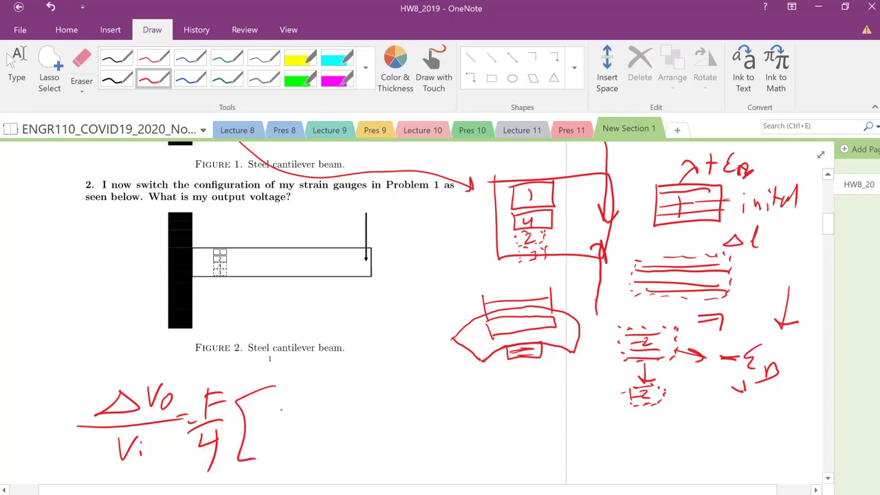
{"action": "left_click_drag", "start_coordinate": [278, 408], "coordinate": [282, 435]}
{"action": "mouse_move", "coordinate": [288, 424]}
{"action": "left_mouse_down"}
{"action": "mouse_move", "coordinate": [289, 440]}
{"action": "mouse_move", "coordinate": [327, 428]}
{"action": "left_mouse_up"}
Replace the old bracket term with [ε1 − ε2 − ε3 + ε4]
{"action": "left_click", "coordinate": [81, 69]}
{"action": "mouse_move", "coordinate": [270, 421]}
{"action": "left_mouse_down"}
{"action": "mouse_move", "coordinate": [314, 422]}
{"action": "mouse_move", "coordinate": [307, 439]}
{"action": "left_mouse_up"}
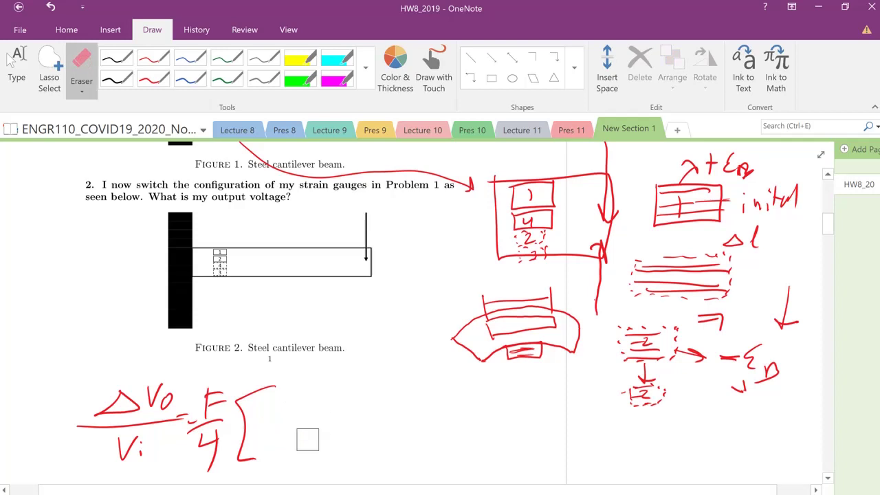
{"action": "left_click", "coordinate": [152, 79]}
{"action": "left_click_drag", "start_coordinate": [275, 412], "coordinate": [275, 431]}
{"action": "mouse_move", "coordinate": [280, 436]}
{"action": "left_mouse_down"}
{"action": "mouse_move", "coordinate": [281, 443]}
{"action": "mouse_move", "coordinate": [307, 426]}
{"action": "left_mouse_up"}
{"action": "mouse_move", "coordinate": [332, 412]}
{"action": "left_mouse_down"}
{"action": "mouse_move", "coordinate": [320, 420]}
{"action": "mouse_move", "coordinate": [331, 437]}
{"action": "left_mouse_up"}
{"action": "mouse_move", "coordinate": [337, 429]}
{"action": "left_mouse_down"}
{"action": "mouse_move", "coordinate": [351, 440]}
{"action": "mouse_move", "coordinate": [373, 424]}
{"action": "mouse_move", "coordinate": [389, 435]}
{"action": "left_mouse_up"}
{"action": "mouse_move", "coordinate": [394, 423]}
{"action": "left_mouse_down"}
{"action": "mouse_move", "coordinate": [393, 441]}
{"action": "mouse_move", "coordinate": [417, 433]}
{"action": "left_mouse_up"}
{"action": "mouse_move", "coordinate": [440, 404]}
{"action": "left_mouse_down"}
{"action": "mouse_move", "coordinate": [441, 428]}
{"action": "mouse_move", "coordinate": [463, 435]}
{"action": "left_mouse_up"}
{"action": "mouse_move", "coordinate": [470, 395]}
{"action": "left_mouse_down"}
{"action": "mouse_move", "coordinate": [482, 454]}
{"action": "mouse_move", "coordinate": [459, 458]}
{"action": "left_mouse_up"}
{"action": "mouse_move", "coordinate": [273, 406]}
{"action": "left_mouse_down"}
{"action": "mouse_move", "coordinate": [296, 379]}
{"action": "mouse_move", "coordinate": [294, 389]}
{"action": "mouse_move", "coordinate": [301, 368]}
{"action": "left_mouse_up"}
Label ε1 and ε4 as εB, and ε2 and ε3 as −εB, with arrows
{"action": "left_click_drag", "start_coordinate": [304, 361], "coordinate": [310, 374]}
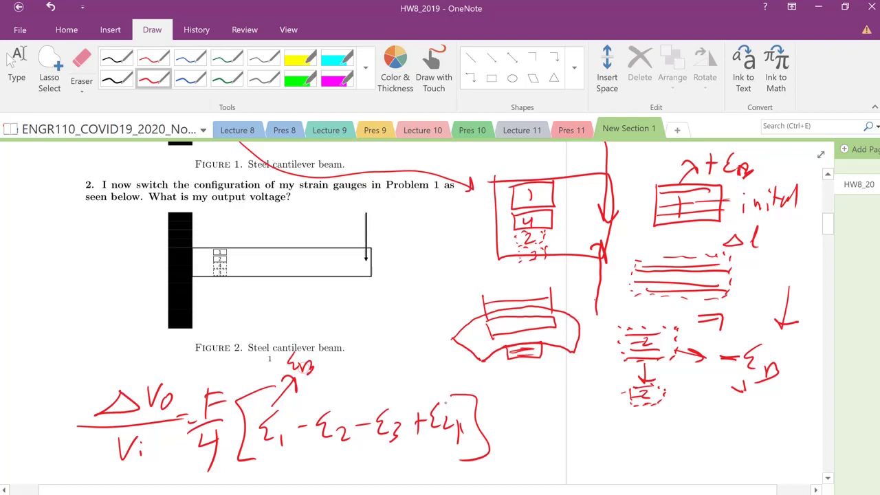
{"action": "mouse_move", "coordinate": [444, 402]}
{"action": "left_mouse_down"}
{"action": "mouse_move", "coordinate": [445, 366]}
{"action": "mouse_move", "coordinate": [434, 369]}
{"action": "mouse_move", "coordinate": [454, 382]}
{"action": "left_mouse_up"}
{"action": "mouse_move", "coordinate": [327, 415]}
{"action": "left_mouse_down"}
{"action": "mouse_move", "coordinate": [339, 395]}
{"action": "mouse_move", "coordinate": [327, 387]}
{"action": "left_mouse_up"}
{"action": "mouse_move", "coordinate": [337, 374]}
{"action": "left_mouse_down"}
{"action": "mouse_move", "coordinate": [336, 400]}
{"action": "mouse_move", "coordinate": [346, 385]}
{"action": "mouse_move", "coordinate": [330, 383]}
{"action": "mouse_move", "coordinate": [385, 387]}
{"action": "left_mouse_up"}
{"action": "mouse_move", "coordinate": [380, 394]}
{"action": "left_mouse_down"}
{"action": "mouse_move", "coordinate": [357, 397]}
{"action": "mouse_move", "coordinate": [383, 388]}
{"action": "mouse_move", "coordinate": [377, 369]}
{"action": "mouse_move", "coordinate": [404, 375]}
{"action": "left_mouse_up"}
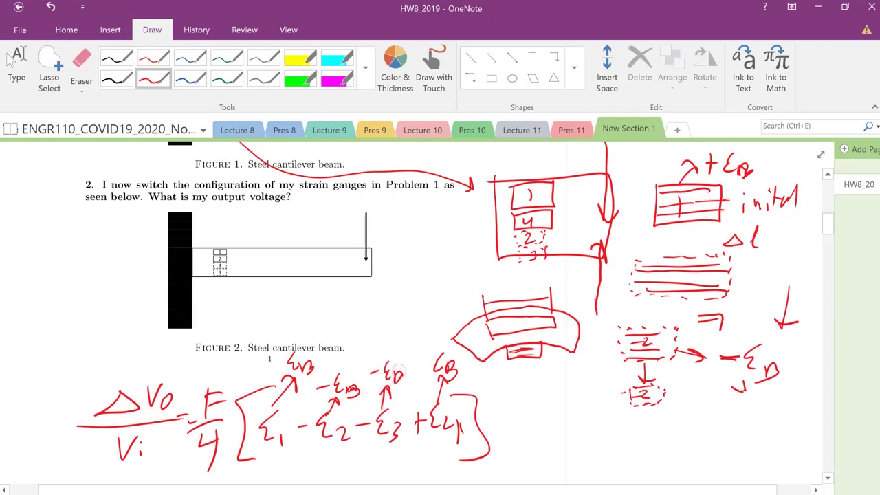
{"action": "mouse_move", "coordinate": [545, 416]}
{"action": "left_mouse_down"}
{"action": "mouse_move", "coordinate": [524, 434]}
{"action": "mouse_move", "coordinate": [545, 416]}
{"action": "mouse_move", "coordinate": [572, 435]}
{"action": "left_mouse_up"}
Write ΔVo/Vi = F/4[4εB to the right of the bridge equation
{"action": "left_click_drag", "start_coordinate": [520, 441], "coordinate": [592, 437]}
{"action": "mouse_move", "coordinate": [537, 451]}
{"action": "left_mouse_down"}
{"action": "mouse_move", "coordinate": [550, 453]}
{"action": "mouse_move", "coordinate": [544, 470]}
{"action": "mouse_move", "coordinate": [557, 471]}
{"action": "left_mouse_up"}
{"action": "left_click_drag", "start_coordinate": [588, 437], "coordinate": [605, 436]}
{"action": "left_click_drag", "start_coordinate": [590, 443], "coordinate": [607, 441]}
{"action": "mouse_move", "coordinate": [612, 424]}
{"action": "left_mouse_down"}
{"action": "mouse_move", "coordinate": [634, 421]}
{"action": "mouse_move", "coordinate": [617, 444]}
{"action": "mouse_move", "coordinate": [643, 448]}
{"action": "mouse_move", "coordinate": [626, 461]}
{"action": "mouse_move", "coordinate": [623, 481]}
{"action": "left_mouse_up"}
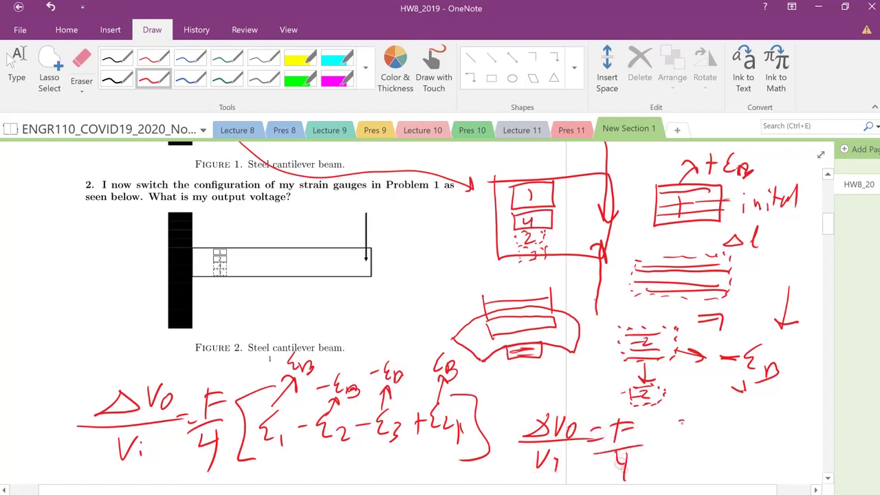
{"action": "left_click_drag", "start_coordinate": [683, 420], "coordinate": [671, 474]}
{"action": "mouse_move", "coordinate": [681, 435]}
{"action": "left_mouse_down"}
{"action": "mouse_move", "coordinate": [674, 451]}
{"action": "mouse_move", "coordinate": [693, 451]}
{"action": "left_mouse_up"}
{"action": "left_click_drag", "start_coordinate": [687, 438], "coordinate": [686, 475]}
{"action": "left_click_drag", "start_coordinate": [715, 437], "coordinate": [723, 464]}
{"action": "left_click_drag", "start_coordinate": [722, 457], "coordinate": [732, 468]}
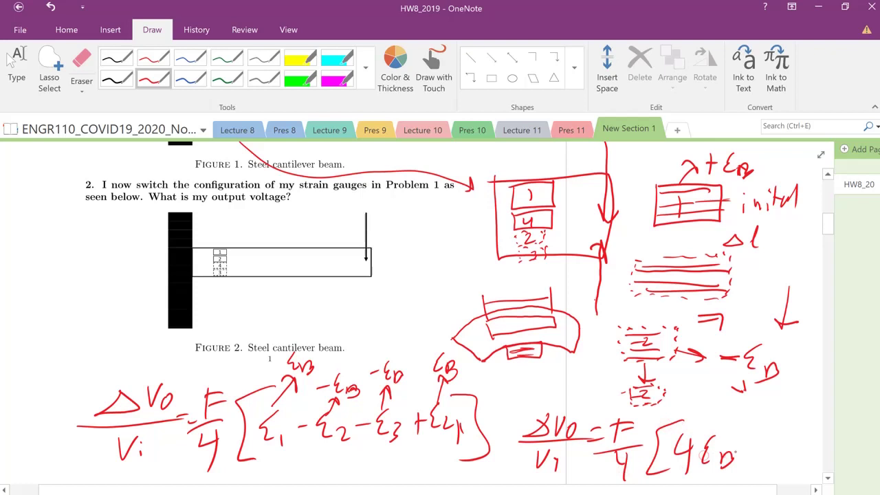
Close the bracket, cancel both 4s, and circle εB, F and Vi
{"action": "left_click_drag", "start_coordinate": [752, 426], "coordinate": [730, 475]}
{"action": "mouse_move", "coordinate": [692, 431]}
{"action": "left_mouse_down"}
{"action": "mouse_move", "coordinate": [664, 467]}
{"action": "mouse_move", "coordinate": [596, 481]}
{"action": "left_mouse_up"}
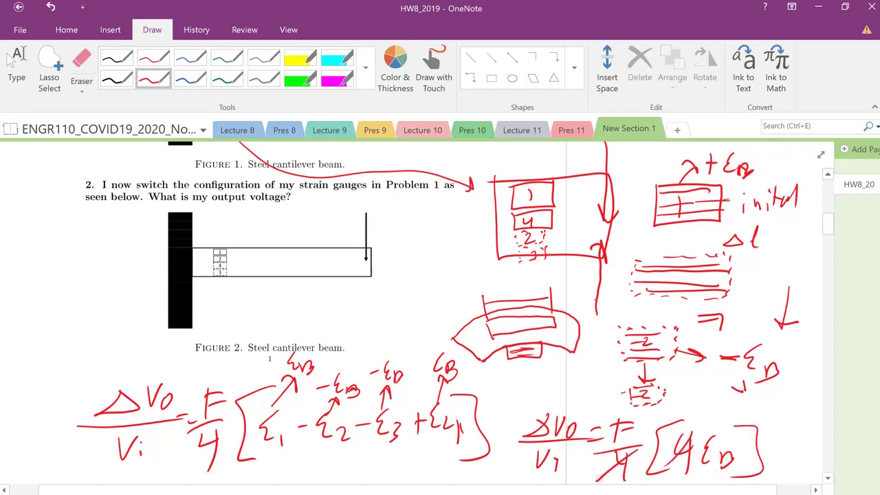
{"action": "mouse_move", "coordinate": [747, 429]}
{"action": "left_mouse_down"}
{"action": "mouse_move", "coordinate": [727, 426]}
{"action": "mouse_move", "coordinate": [756, 440]}
{"action": "left_mouse_up"}
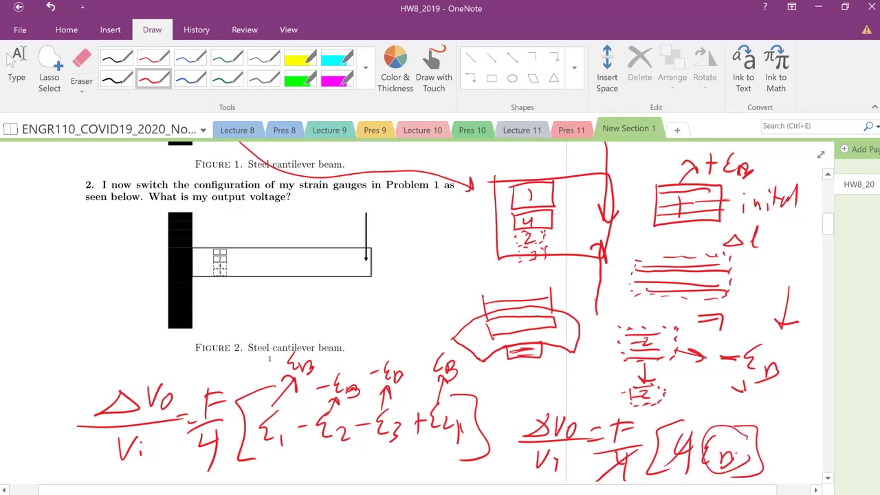
{"action": "left_click_drag", "start_coordinate": [626, 415], "coordinate": [619, 418]}
{"action": "left_click_drag", "start_coordinate": [550, 445], "coordinate": [557, 448]}
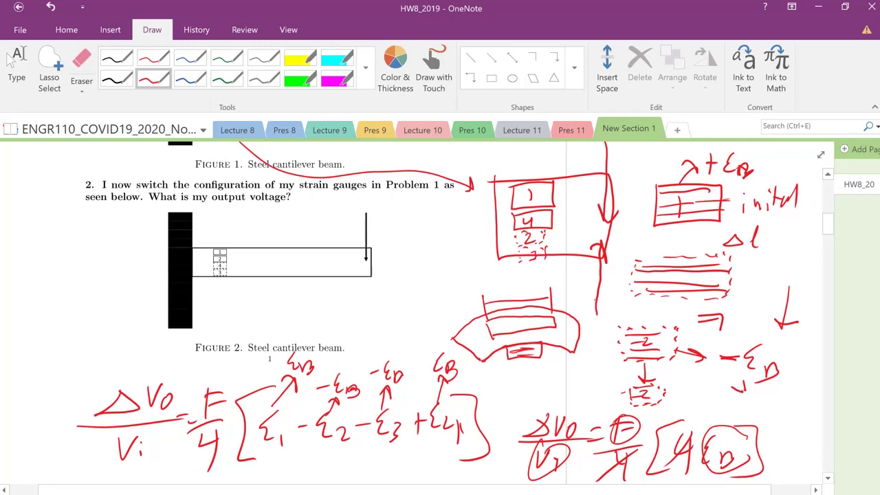
{"action": "mouse_move", "coordinate": [631, 484]}
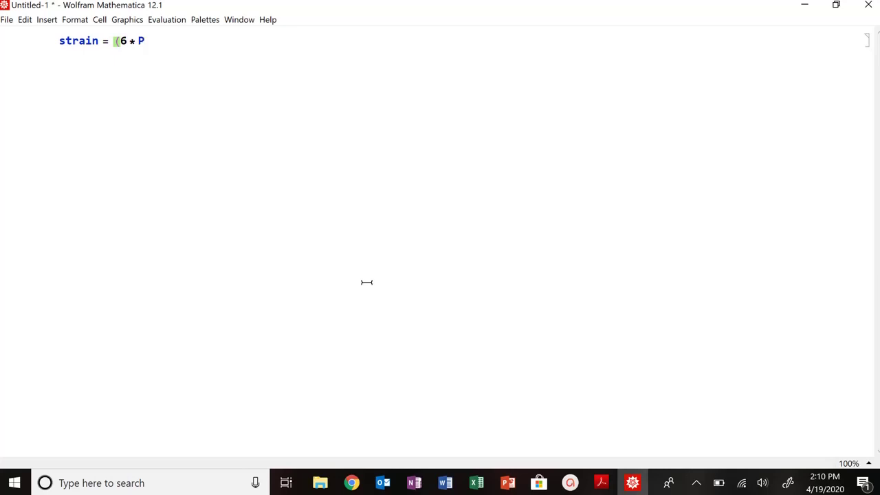
Define strain = (6*P*d)/(Ysteel*b*h^2) and evaluate it
{"action": "type", "text": "*d"}
{"action": "type", "text": "_)"}
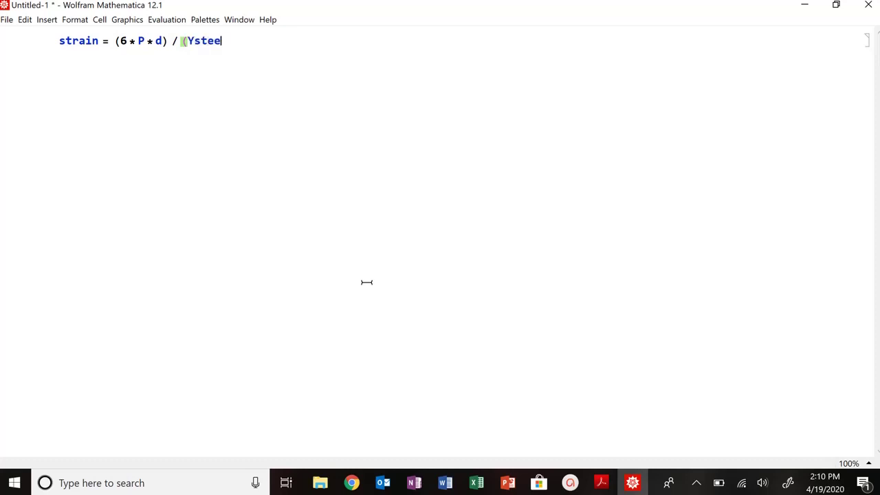
{"action": "type", "text": "b*h^2)"}
{"action": "key", "text": "shift+Return"}
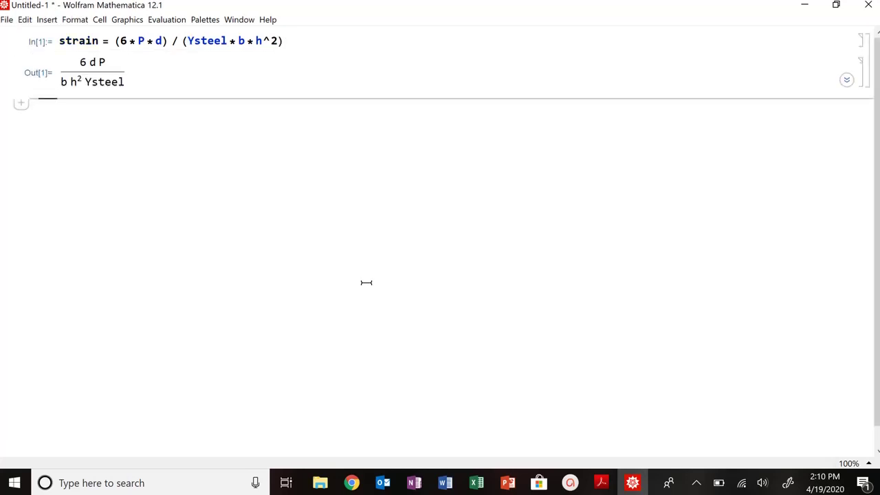
Assign Ysteel = 200*10^9, P = 300, d = 6*0.0254 and b = 0.5*.0254 on separate lines
{"action": "type", "text": "Ys"}
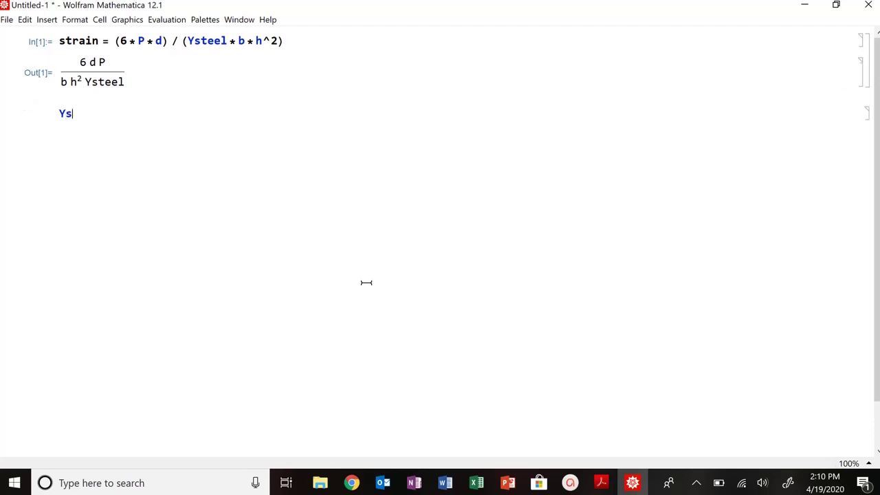
{"action": "type", "text": "teel = 200 *"}
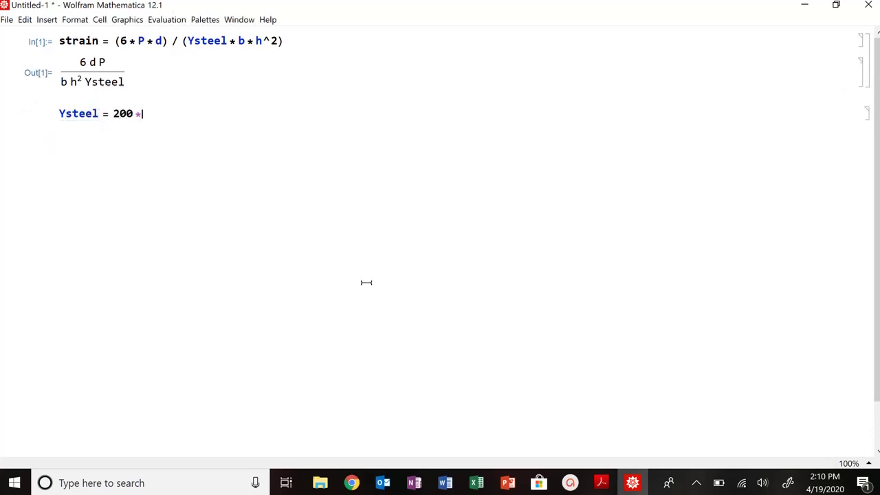
{"action": "type", "text": " 10^9;"}
{"action": "key", "text": "Return"}
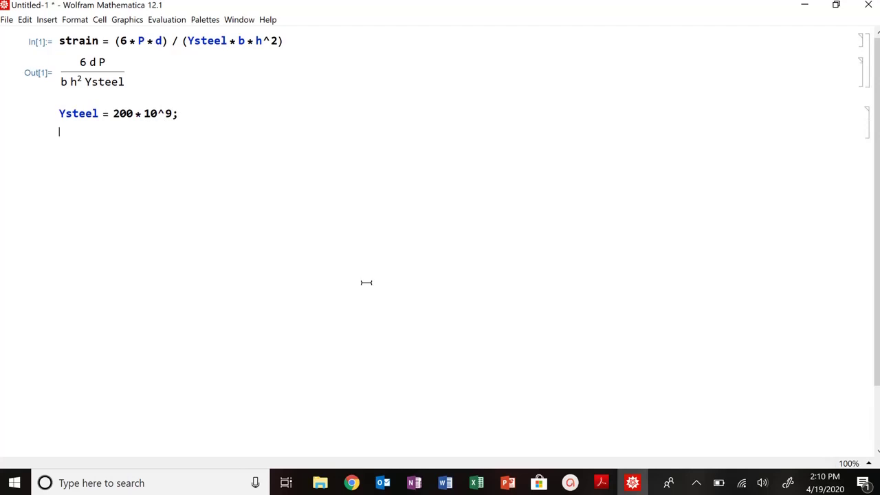
{"action": "type", "text": "P = 300;"}
{"action": "key", "text": "Return"}
{"action": "type", "text": "d"}
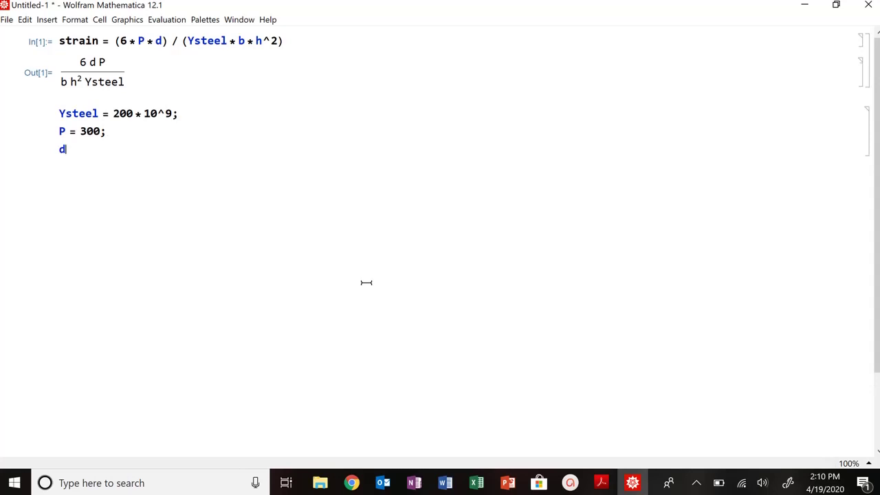
{"action": "type", "text": " = 6 * 0.0254;"}
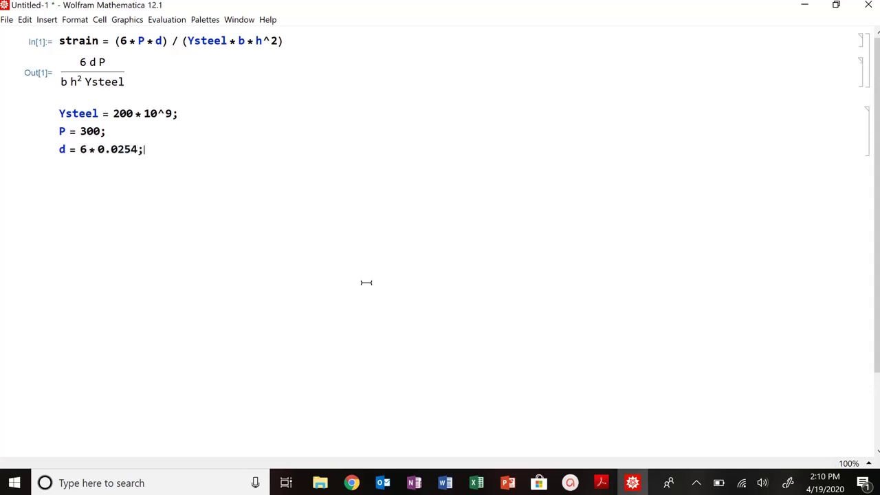
{"action": "key", "text": "Return"}
{"action": "type", "text": "b = 0.4"}
{"action": "key", "text": "BackSpace"}
{"action": "type", "text": "5 * .0254;"}
{"action": "key", "text": "Return"}
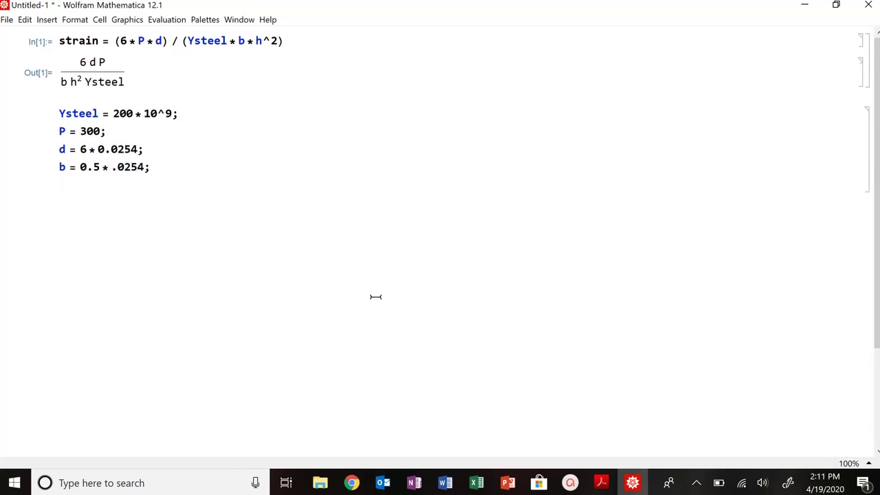
Add h = 0.25*0.0254, vi = 6 and F = 3.7, then evaluate the constants cell
{"action": "type", "text": "h=02"}
{"action": "key", "text": "BackSpace"}
{"action": "type", "text": ".25*"}
{"action": "type", "text": "0.022"}
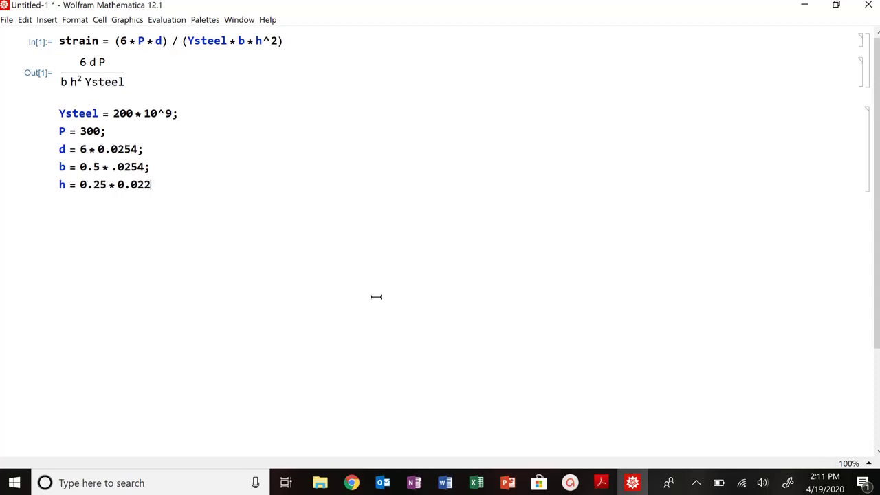
{"action": "key", "text": "BackSpace"}
{"action": "type", "text": "54;"}
{"action": "key", "text": "Return"}
{"action": "type", "text": "W"}
{"action": "key", "text": "BackSpace"}
{"action": "type", "text": "vi=6;"}
{"action": "key", "text": "Return"}
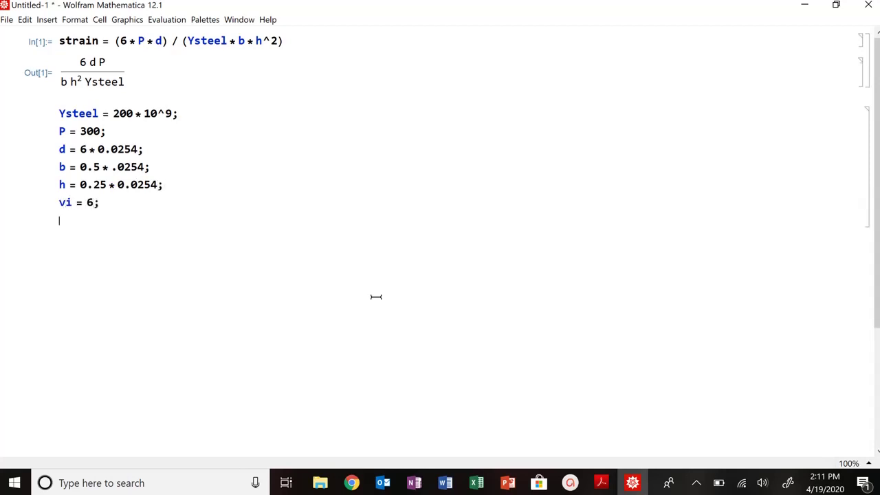
{"action": "type", "text": "F = 3.7"}
{"action": "key", "text": "shift+Return"}
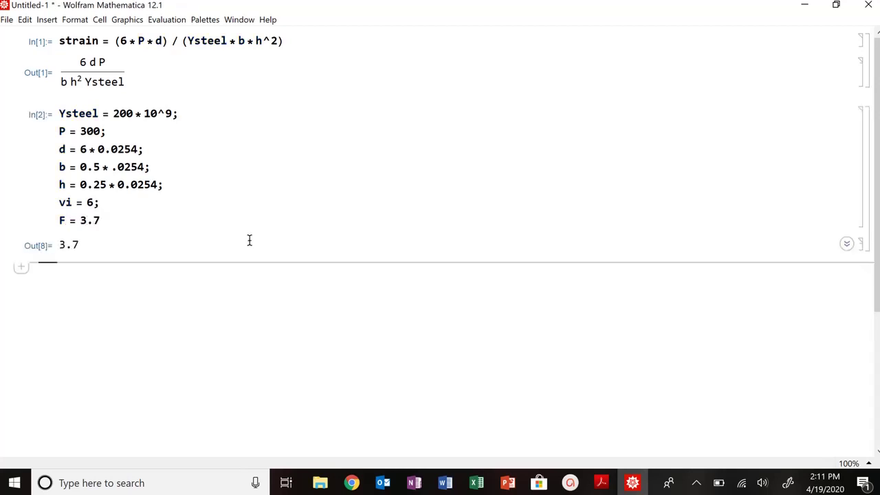
End the constants cell with F = 3.7; and re-evaluate it to suppress output
{"action": "left_click", "coordinate": [214, 218]}
{"action": "type", "text": ";"}
{"action": "key", "text": "shift+Return"}
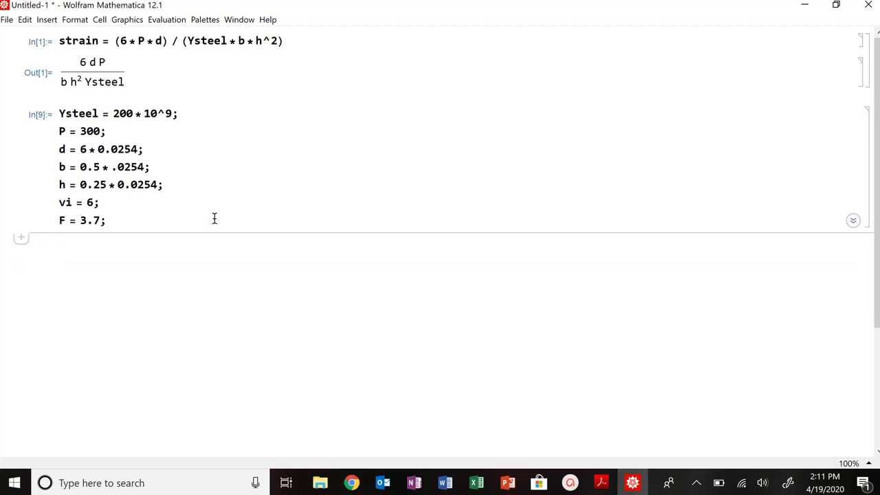
Evaluate dvo = F*strain*vi in a new cell, giving 0.0594606
{"action": "type", "text": "dvo"}
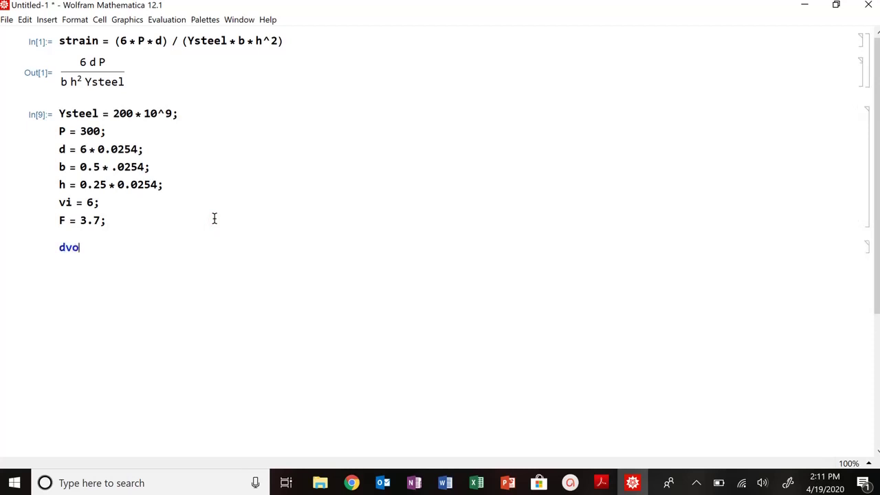
{"action": "type", "text": " = F *"}
{"action": "type", "text": "strain*vi"}
{"action": "key", "text": "shift+Return"}
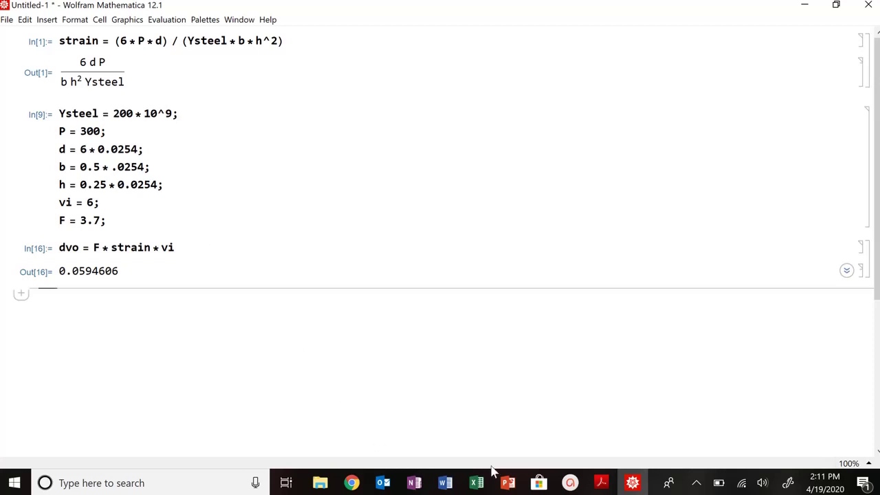
Bring the HW8_2019 OneNote window forward and scroll to Problem 2's Figure 2 beam
{"action": "mouse_move", "coordinate": [413, 483]}
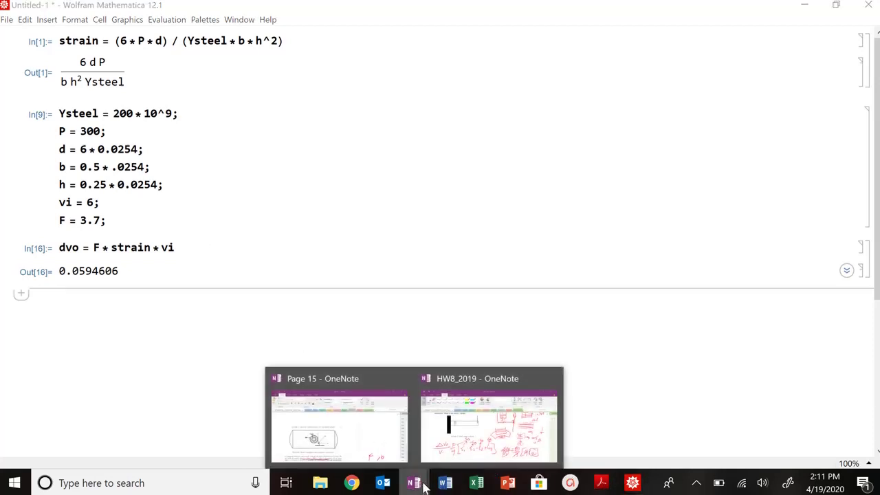
{"action": "left_click", "coordinate": [473, 434]}
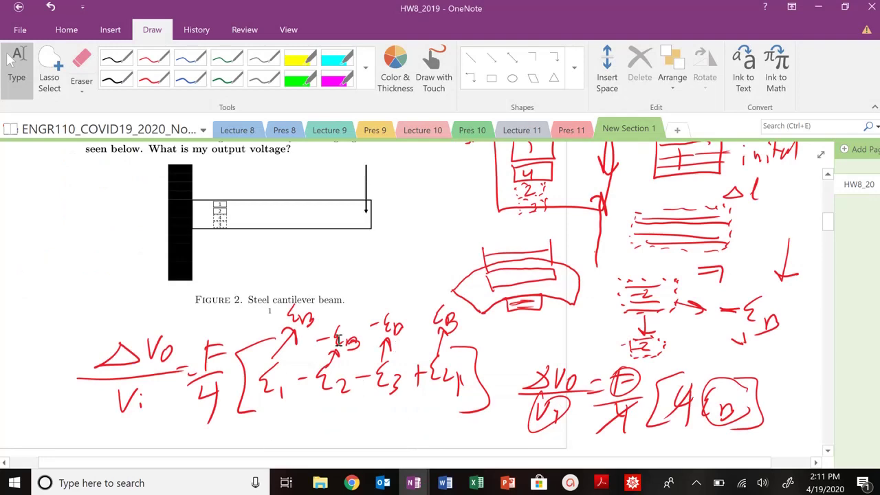
{"action": "scroll", "coordinate": [465, 349], "scroll_direction": "up", "scroll_amount": 3}
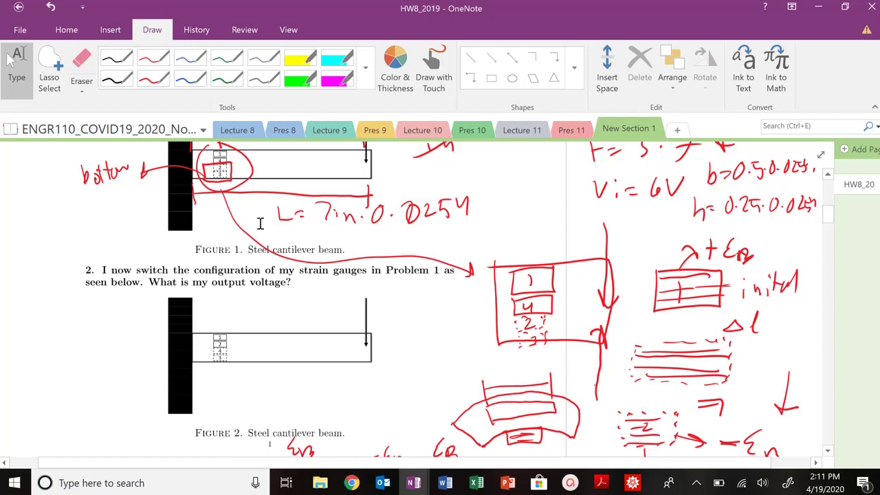
{"action": "scroll", "coordinate": [251, 275], "scroll_direction": "up", "scroll_amount": 4}
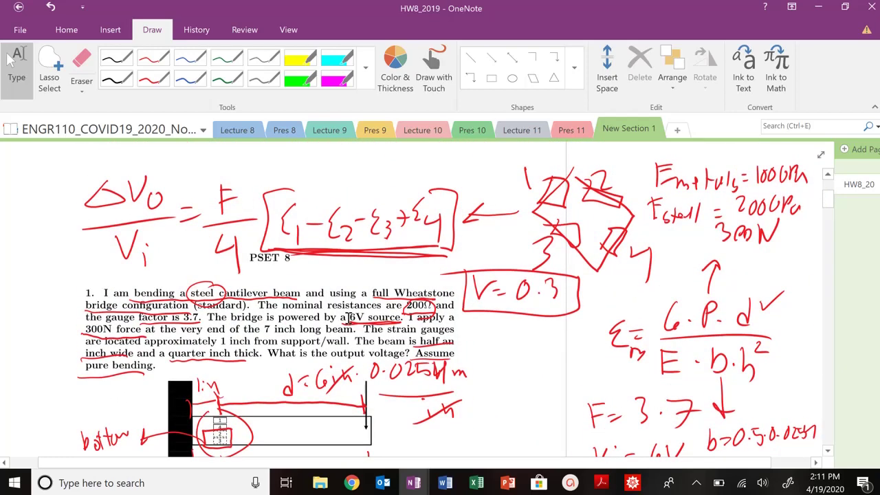
{"action": "scroll", "coordinate": [334, 315], "scroll_direction": "down", "scroll_amount": 1}
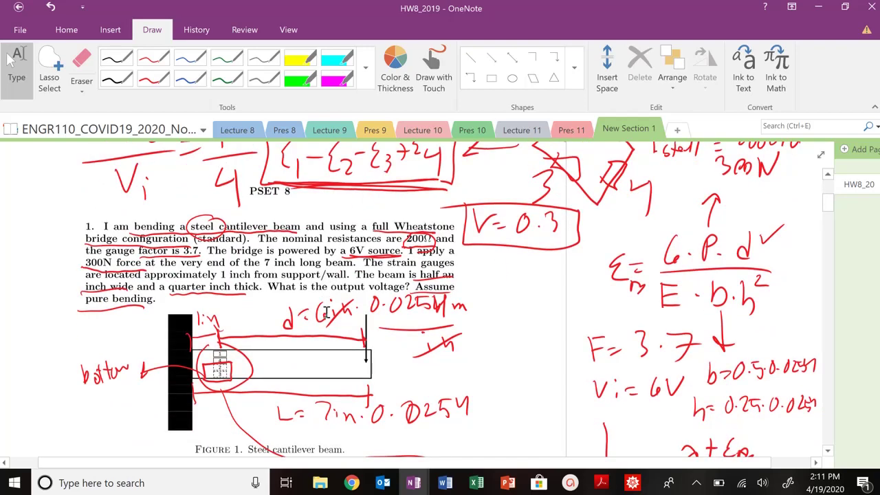
{"action": "scroll", "coordinate": [326, 313], "scroll_direction": "down", "scroll_amount": 1}
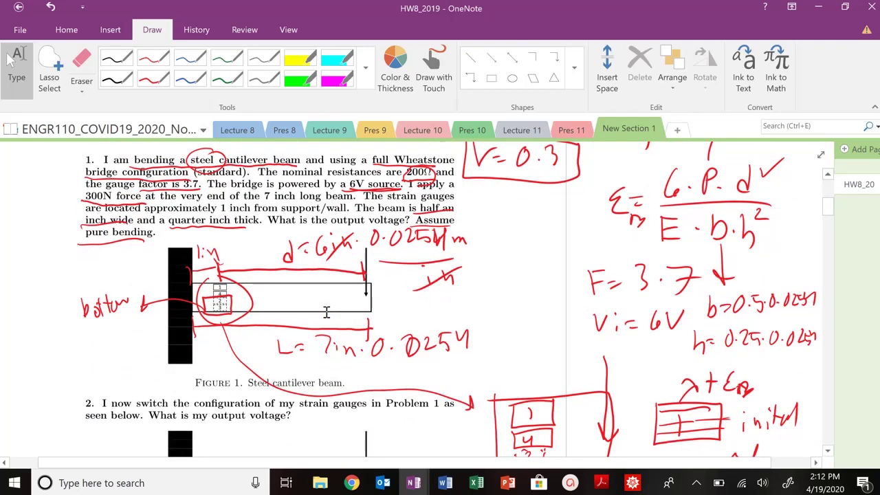
{"action": "scroll", "coordinate": [326, 312], "scroll_direction": "down", "scroll_amount": 2}
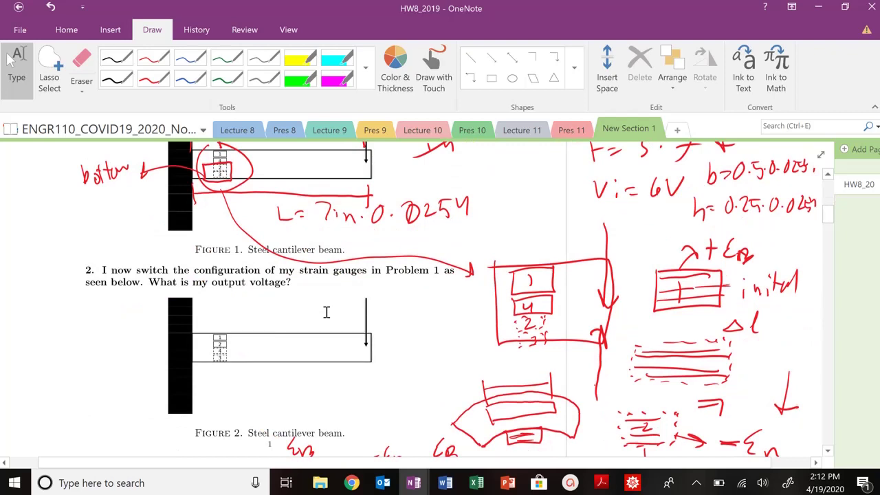